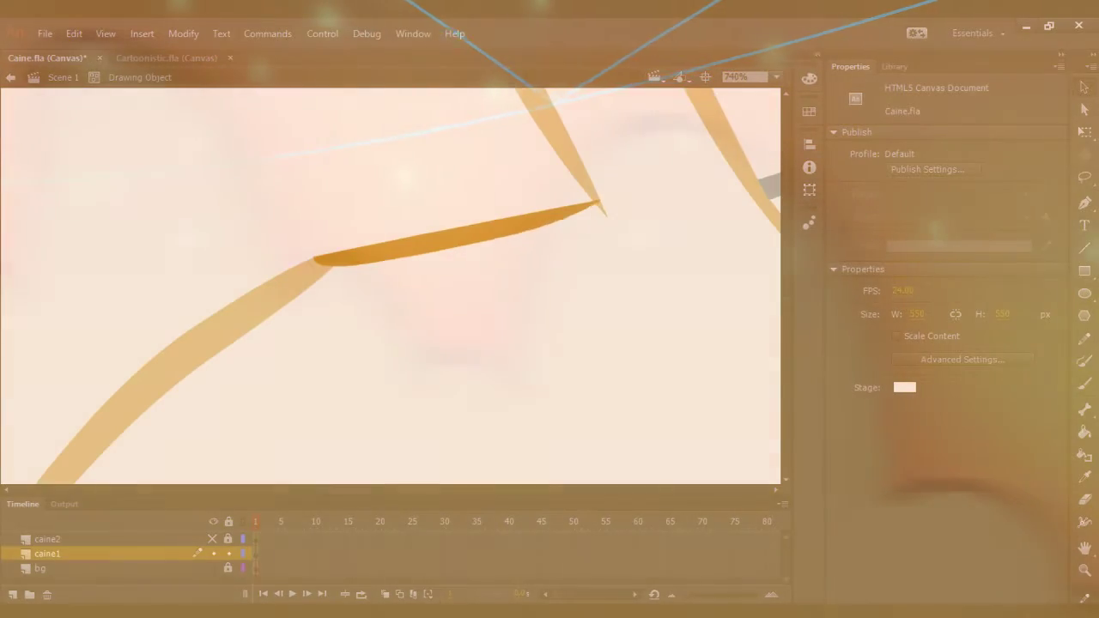
# Step: Trim the overshooting stroke ends of the collar and shoulder outlines on the caine1 layer
pyautogui.scroll(10, 391, 286)
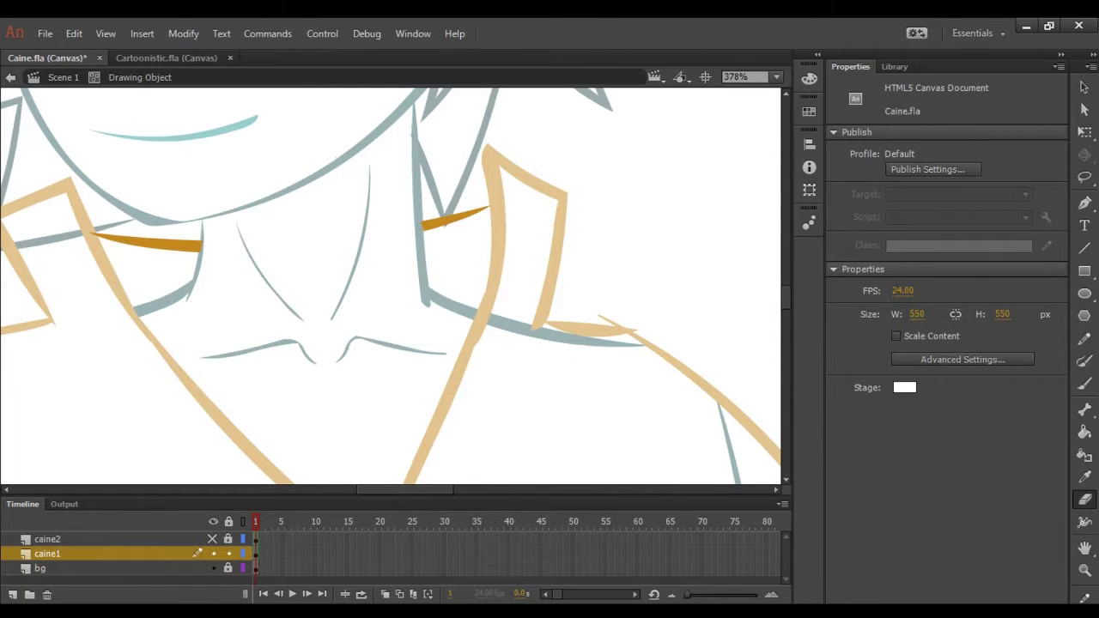
pyautogui.press('v')
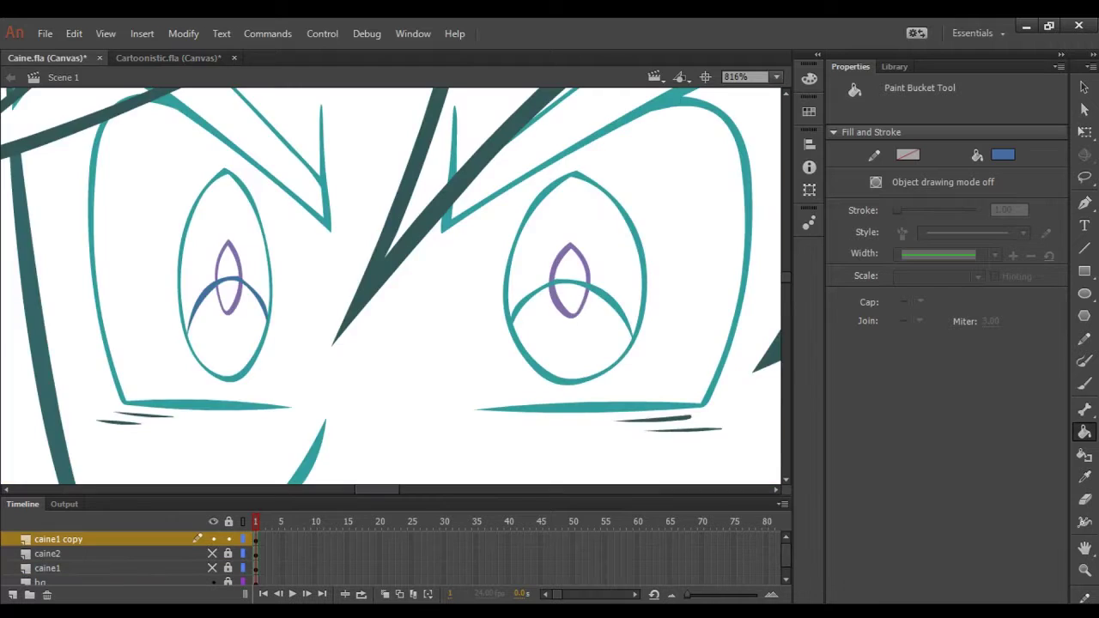
# Step: Color both irises in blues with purple pupils, and clean up the seams where the iris shading crosses the pupils
pyautogui.press('v')
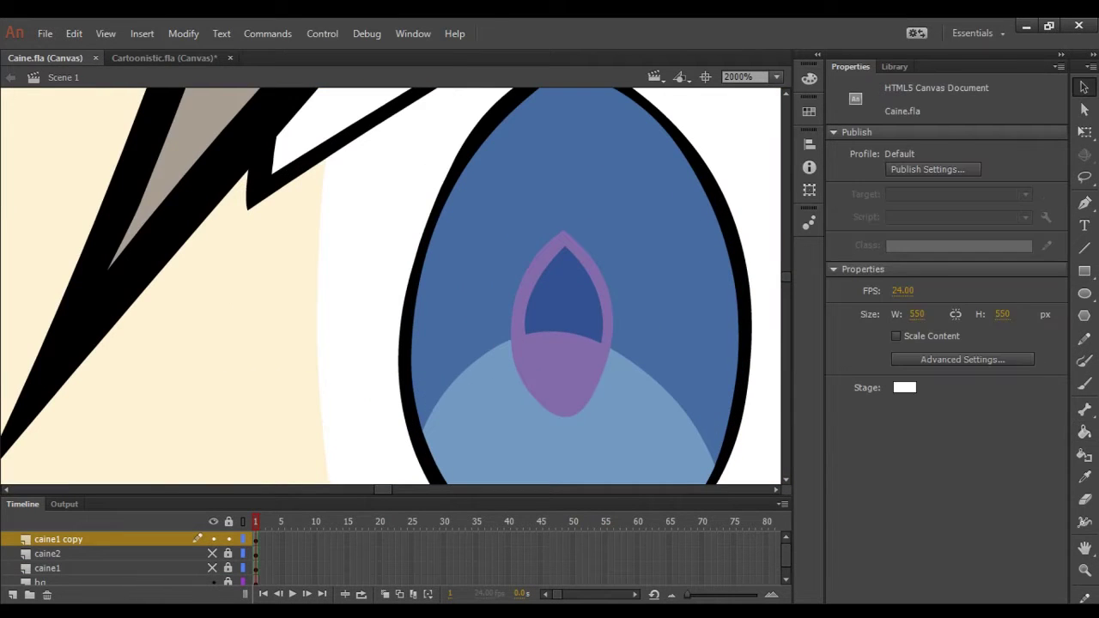
pyautogui.press('b')
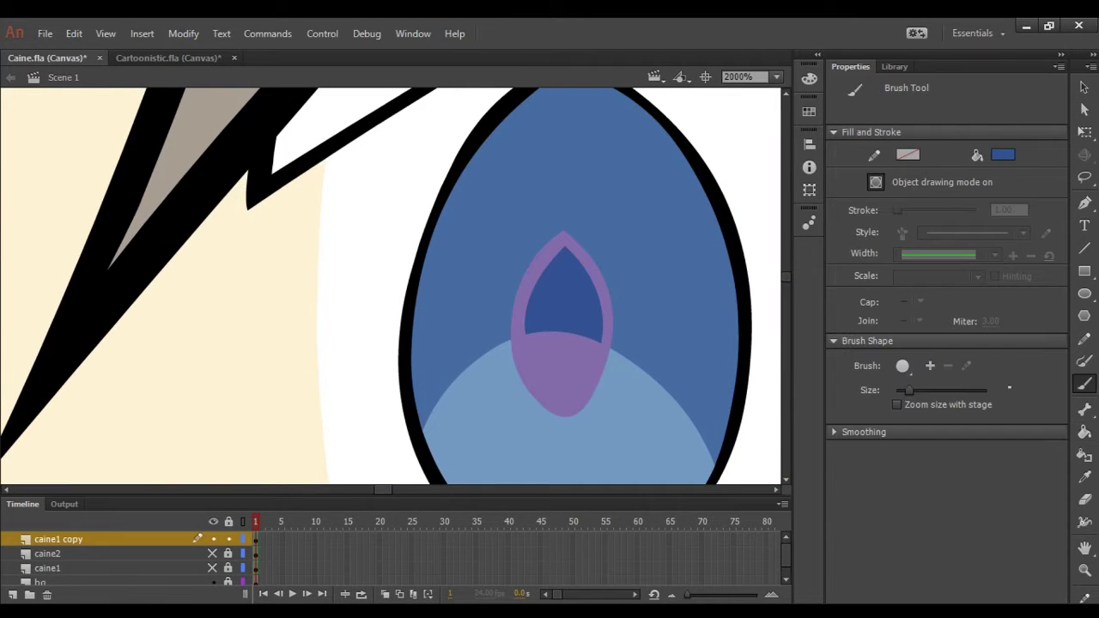
pyautogui.press('v')
pyautogui.doubleClick(508, 335)
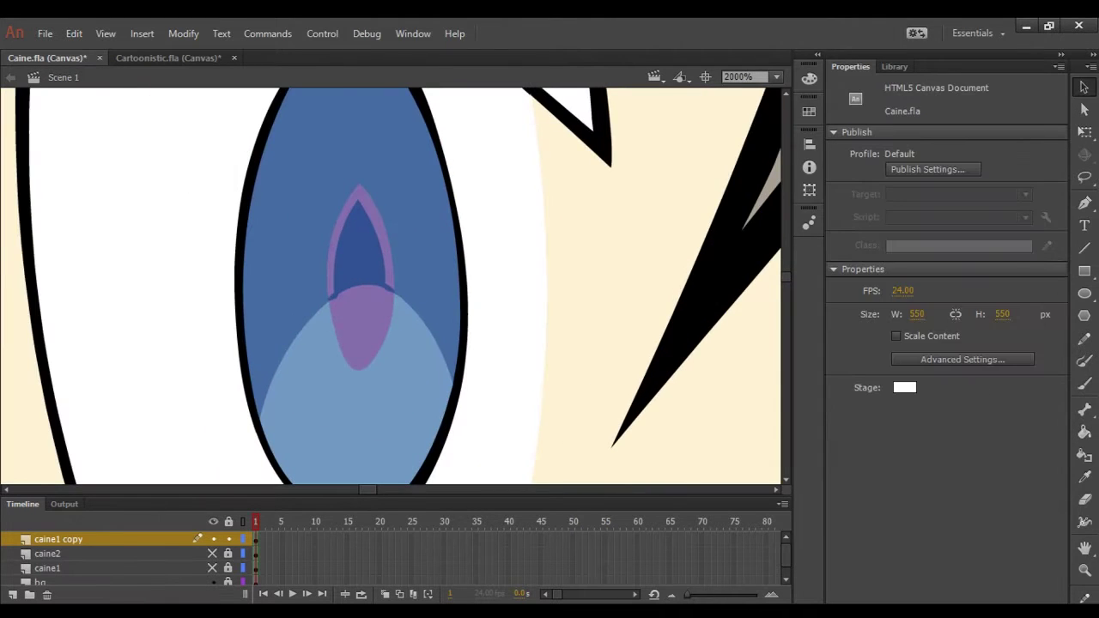
pyautogui.doubleClick(387, 289)
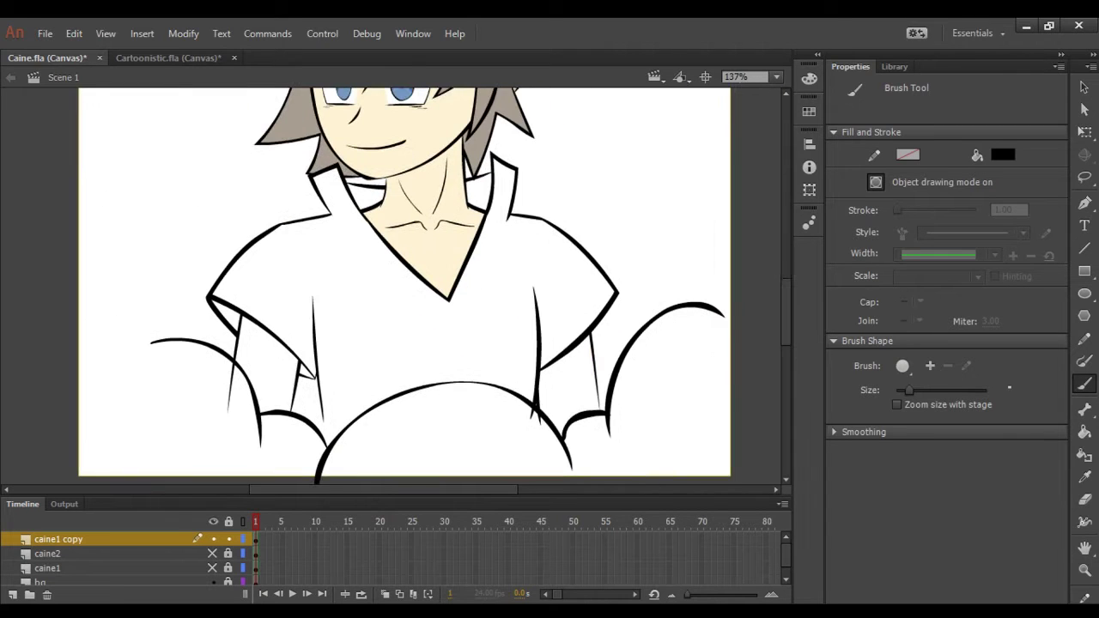
# Step: Brush black cloud outlines across the character's lower body and close them with lines outside the stage's side and lower edges
pyautogui.scroll(1, 163, 334)
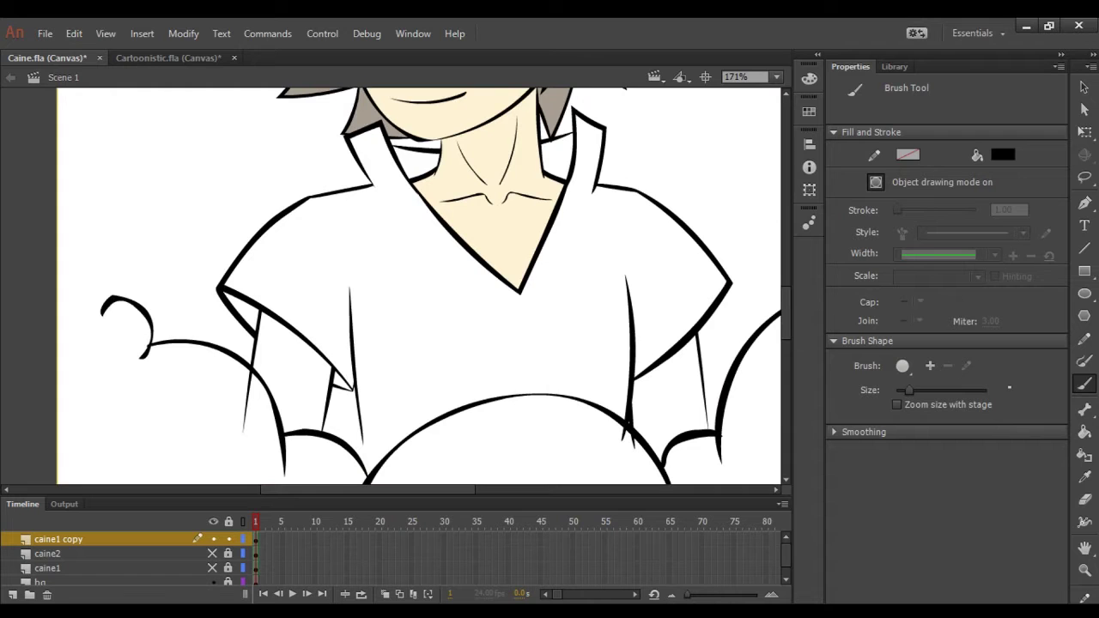
pyautogui.scroll(-4, 421, 283)
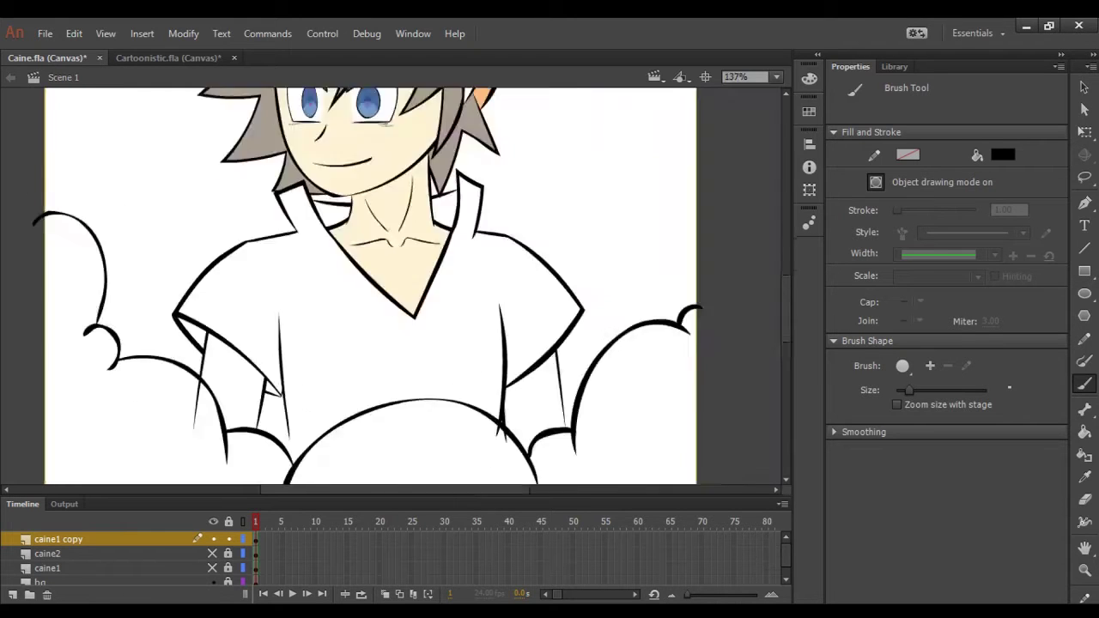
pyautogui.press('v')
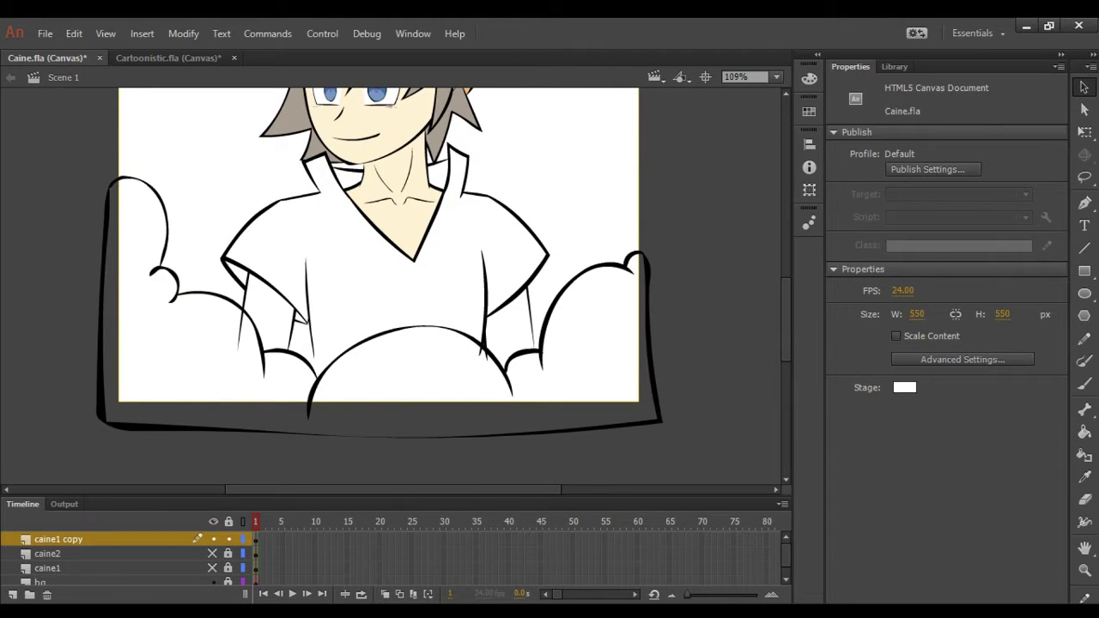
# Step: Recolor all cloud outlines, including the closing lines outside the stage, from black to medium blue
pyautogui.scroll(3, 278, 295)
pyautogui.click(245, 311)
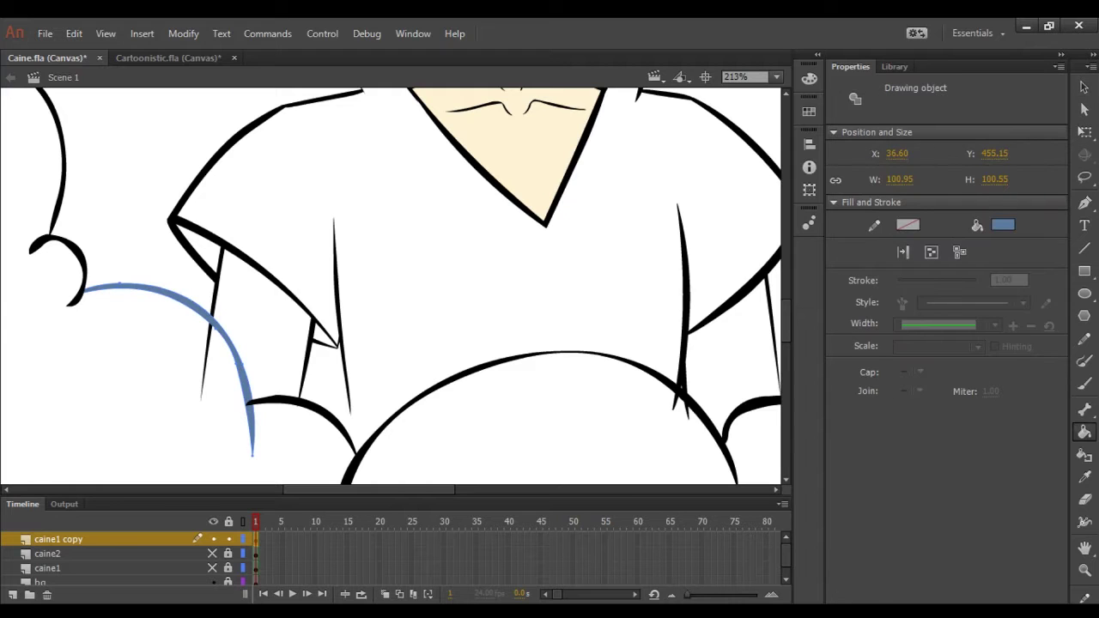
pyautogui.scroll(-2, 391, 283)
pyautogui.press('k')
pyautogui.scroll(-3, 391, 283)
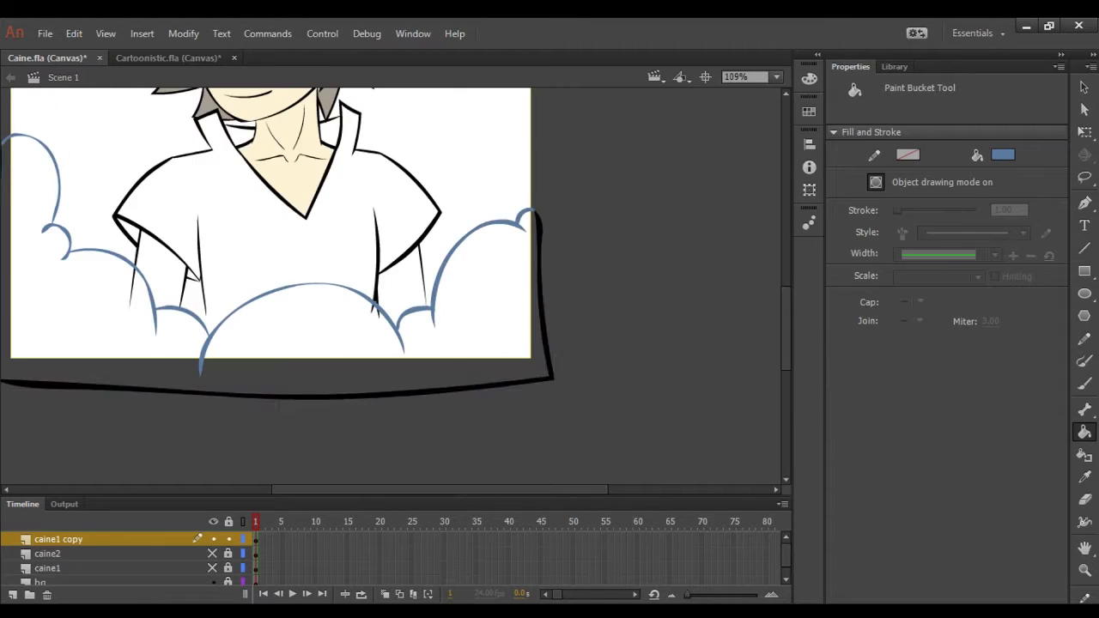
pyautogui.click(283, 394)
pyautogui.scroll(1, 343, 257)
pyautogui.press('v')
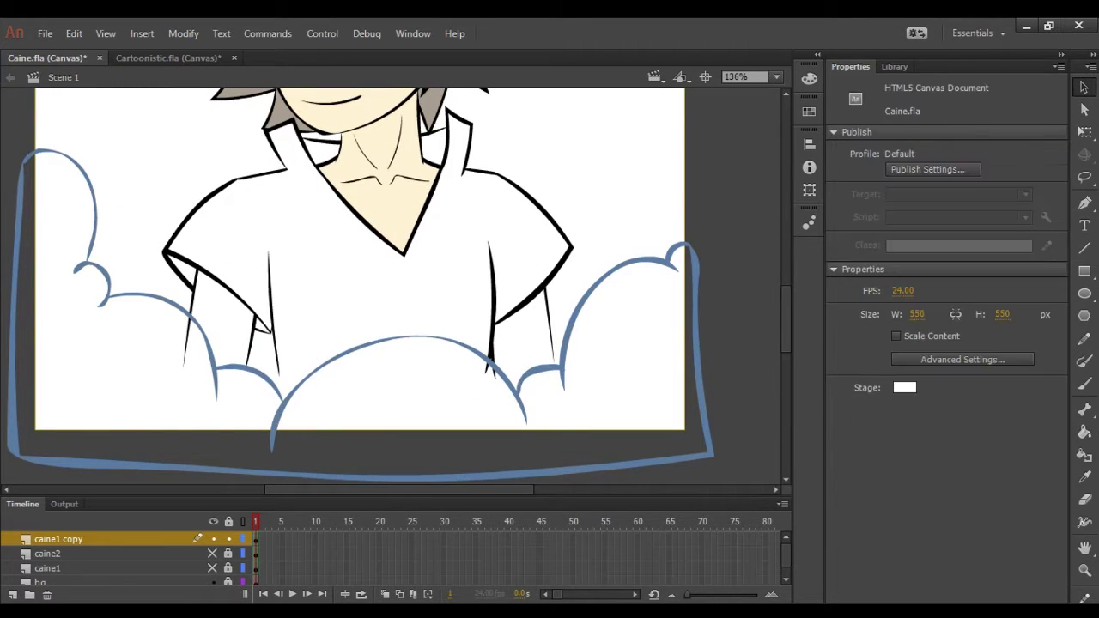
# Step: Remove the ends of the arm and shirt lines that extend past the cloud outlines
pyautogui.scroll(5, 549, 386)
pyautogui.click(588, 380)
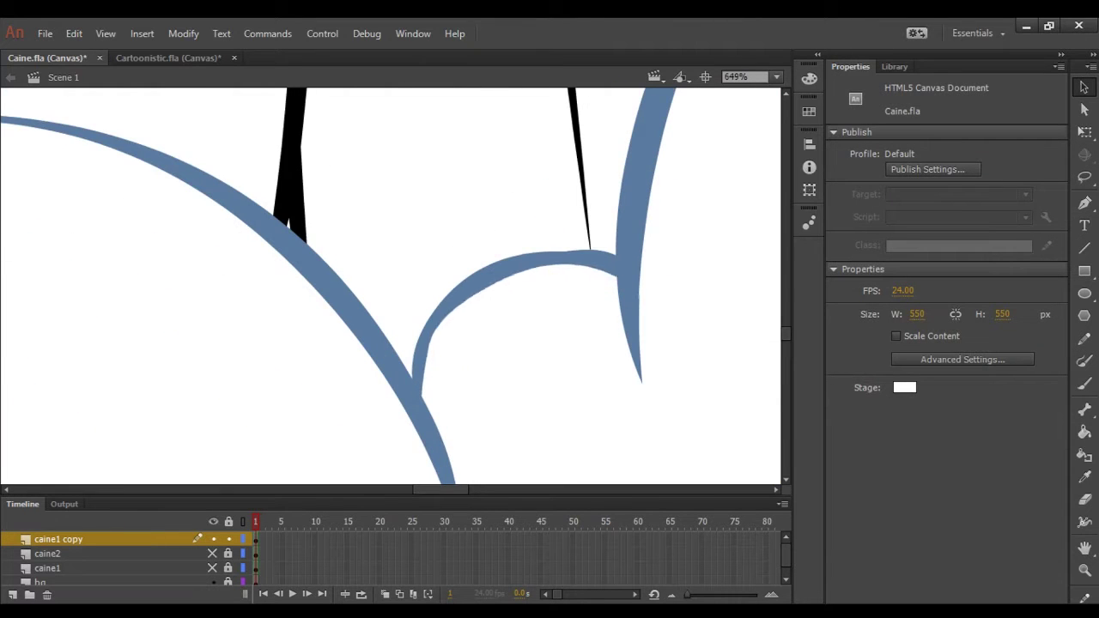
pyautogui.scroll(-3, 736, 282)
pyautogui.scroll(-3, 391, 283)
# Step: Fill the shirt with blue, the arms with the skin color, and the clouds with light blue
pyautogui.scroll(6, 390, 283)
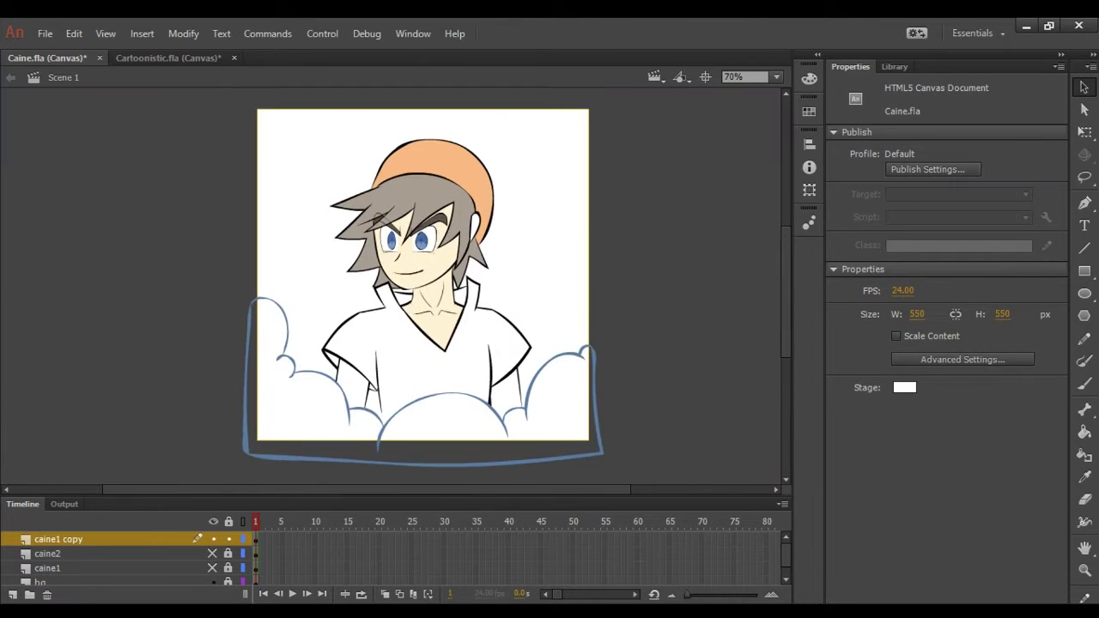
pyautogui.scroll(-6, 391, 283)
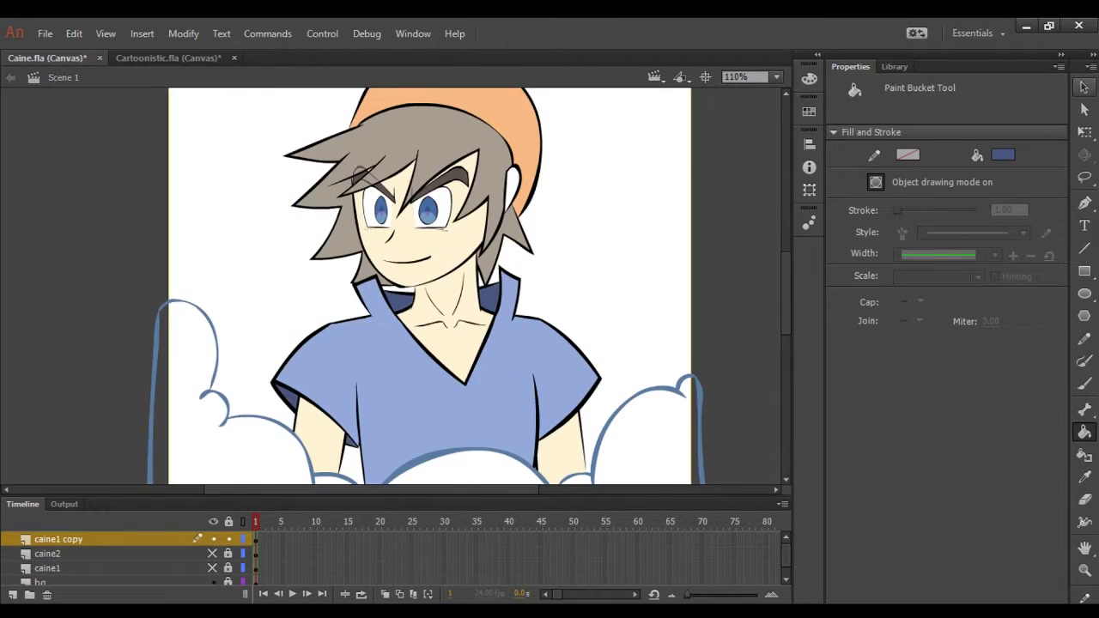
pyautogui.scroll(-2, 442, 283)
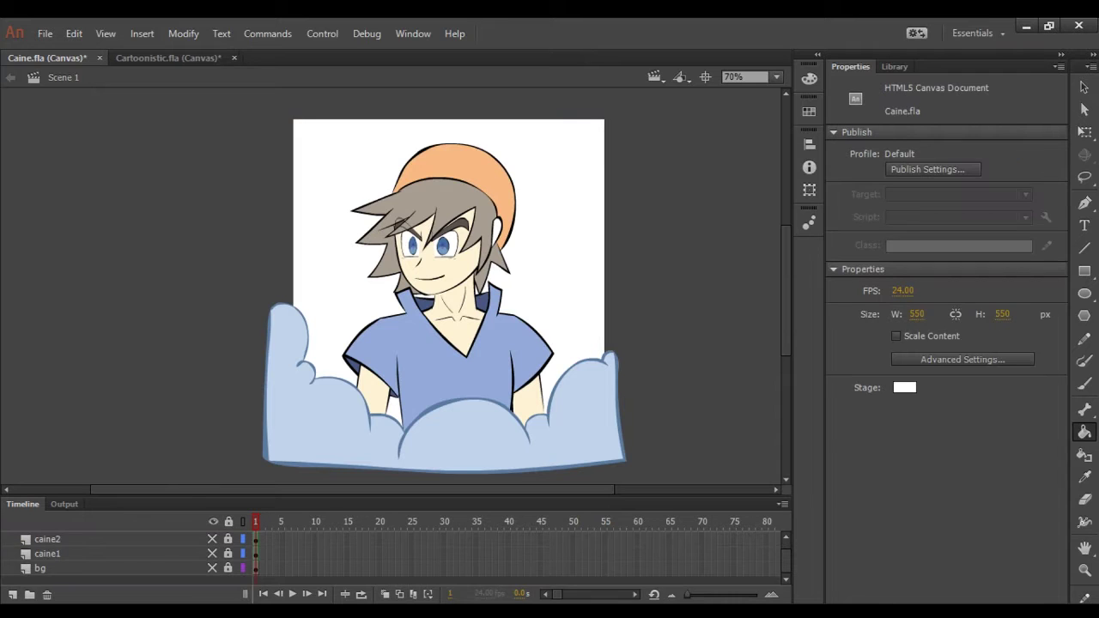
# Step: Draw a blue gradient square about 591 by 591 px on the bg layer, covering the whole stage
pyautogui.click(47, 539)
pyautogui.click(40, 568)
pyautogui.moveTo(277, 113); pyautogui.dragTo(610, 447)
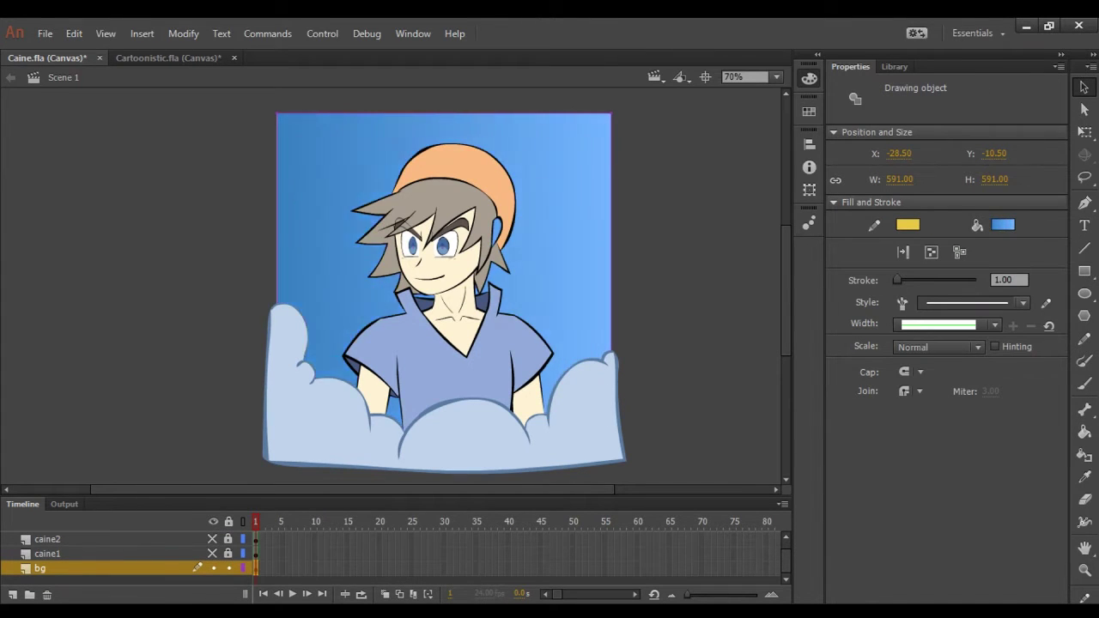
# Step: Rotate the background gradient to run vertically, from deep blue above to light blue below
pyautogui.press('f')
pyautogui.hotkey('ctrl', '-')
pyautogui.moveTo(581, 137); pyautogui.dragTo(589, 355)
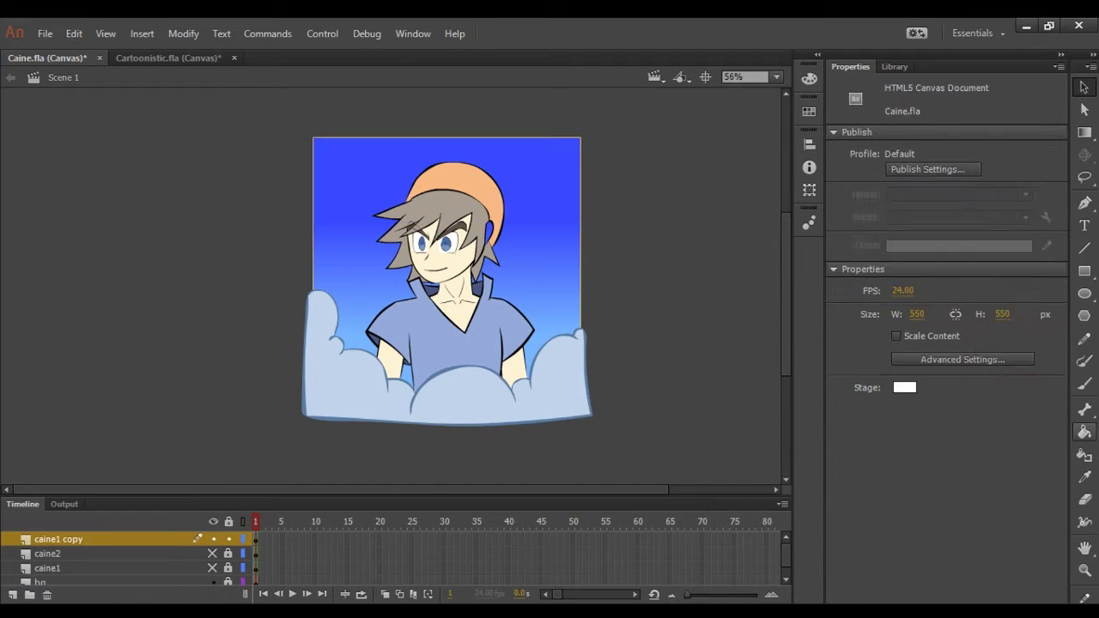
# Step: Brush tall cloud outlines behind the character on the bgbg layer and fill them with light blue
pyautogui.press('k')
pyautogui.hotkey('ctrl', '=')
pyautogui.hotkey('ctrl', '=')
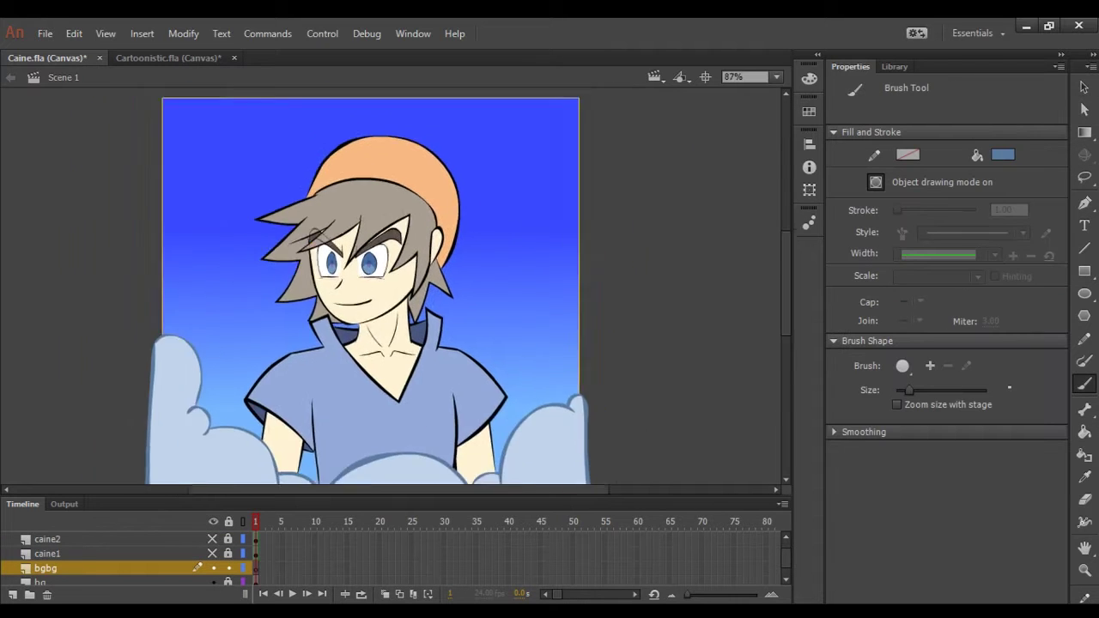
pyautogui.scroll(1, 347, 139)
pyautogui.moveTo(204, 137); pyautogui.dragTo(109, 277)
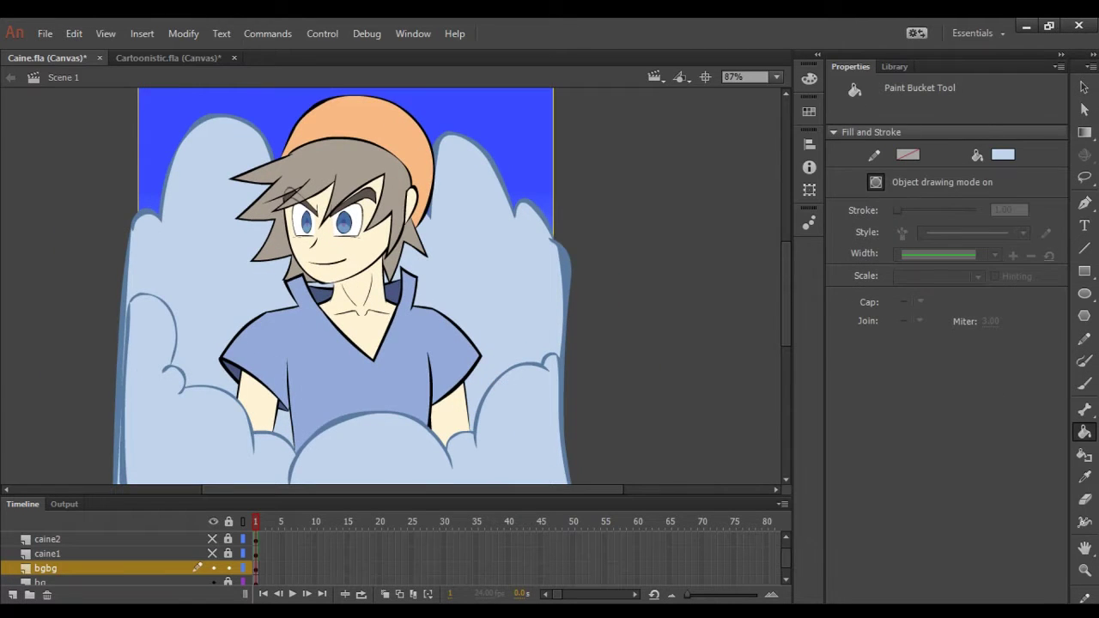
# Step: Select all of the rear cloud artwork on the bgbg layer and convert it to a symbol
pyautogui.press('v')
pyautogui.hotkey('ctrl', 'a')
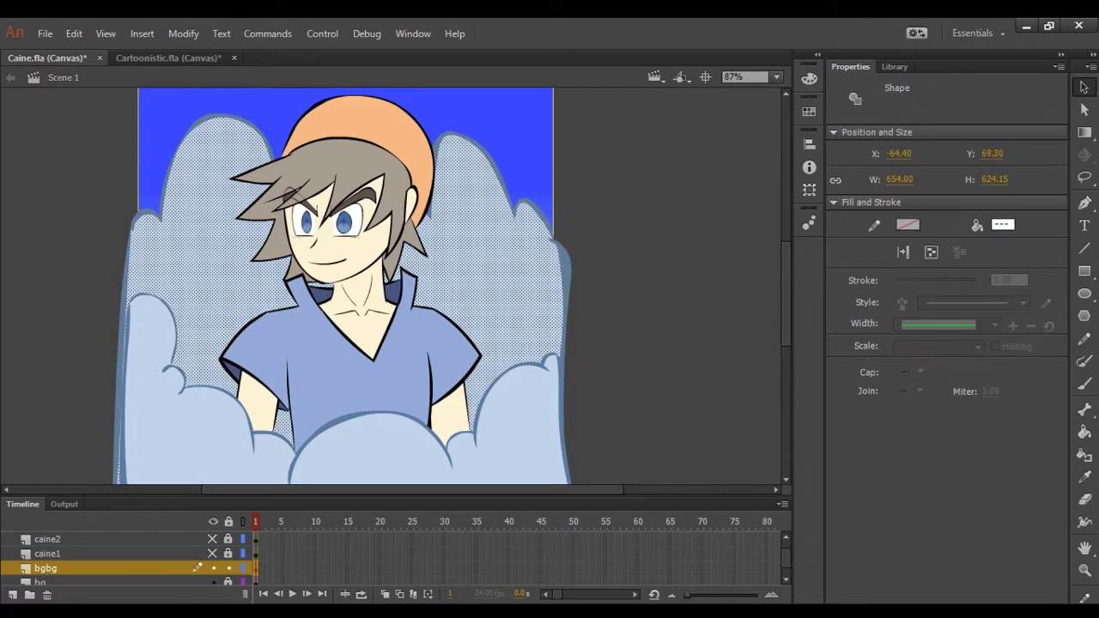
pyautogui.press('F8')
pyautogui.press('Return')
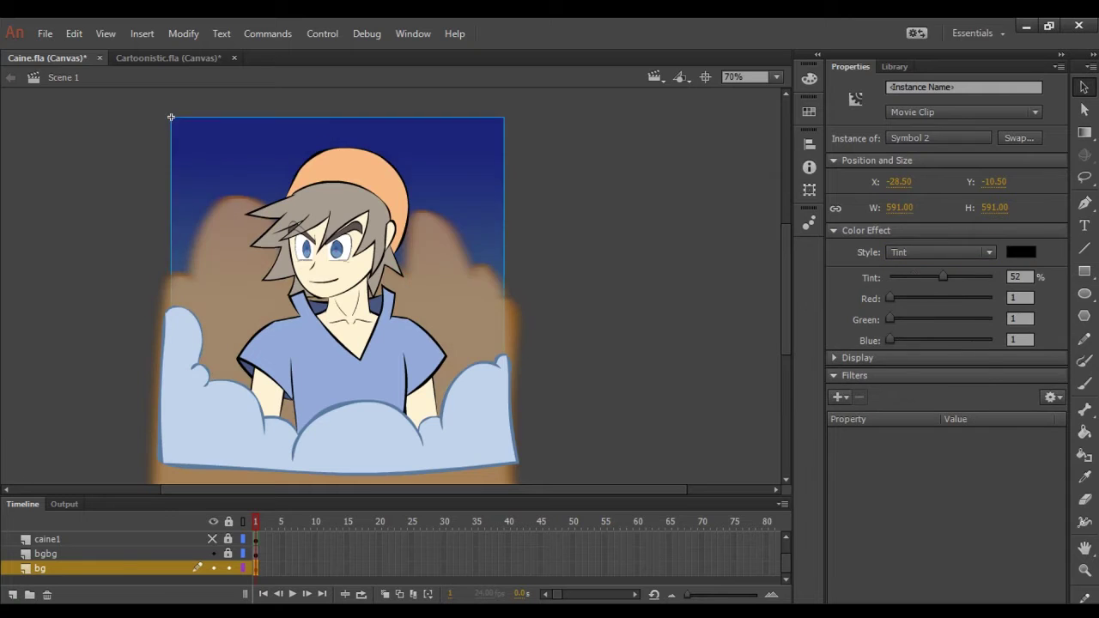
# Step: Try a 12% blue tint on the sky symbol with red 42, green 116 and blue 252
pyautogui.moveTo(979, 297); pyautogui.dragTo(910, 297)
pyautogui.moveTo(968, 318); pyautogui.dragTo(943, 319)
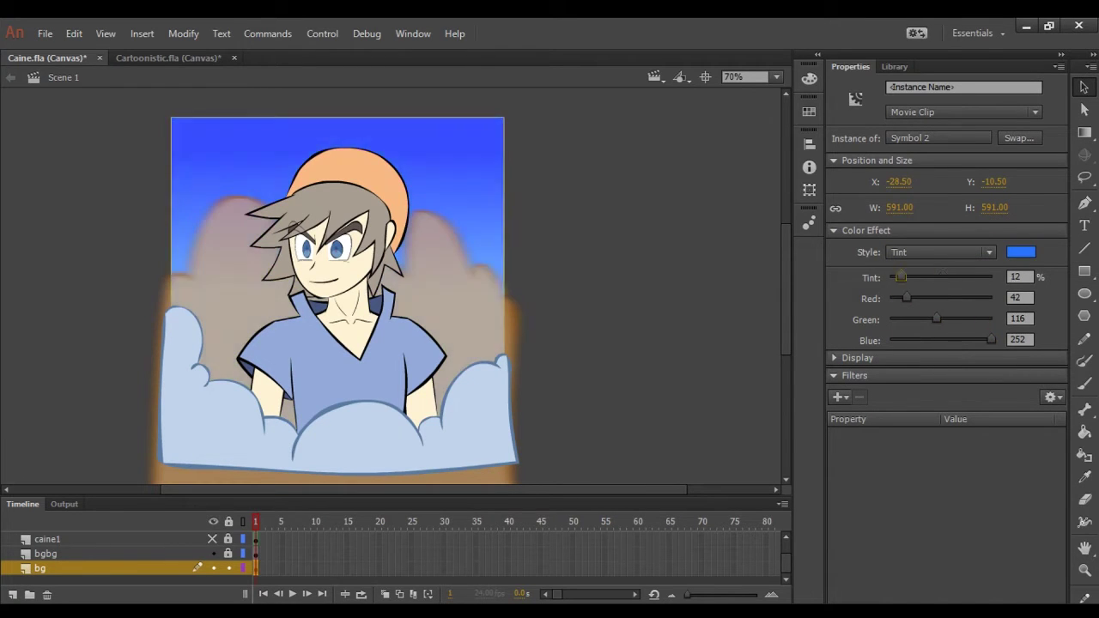
# Step: Set the sky symbol's color effect to 39% Brightness and shift its Adjust Color hue to golden orange
pyautogui.click(941, 252)
pyautogui.moveTo(941, 276); pyautogui.dragTo(964, 277)
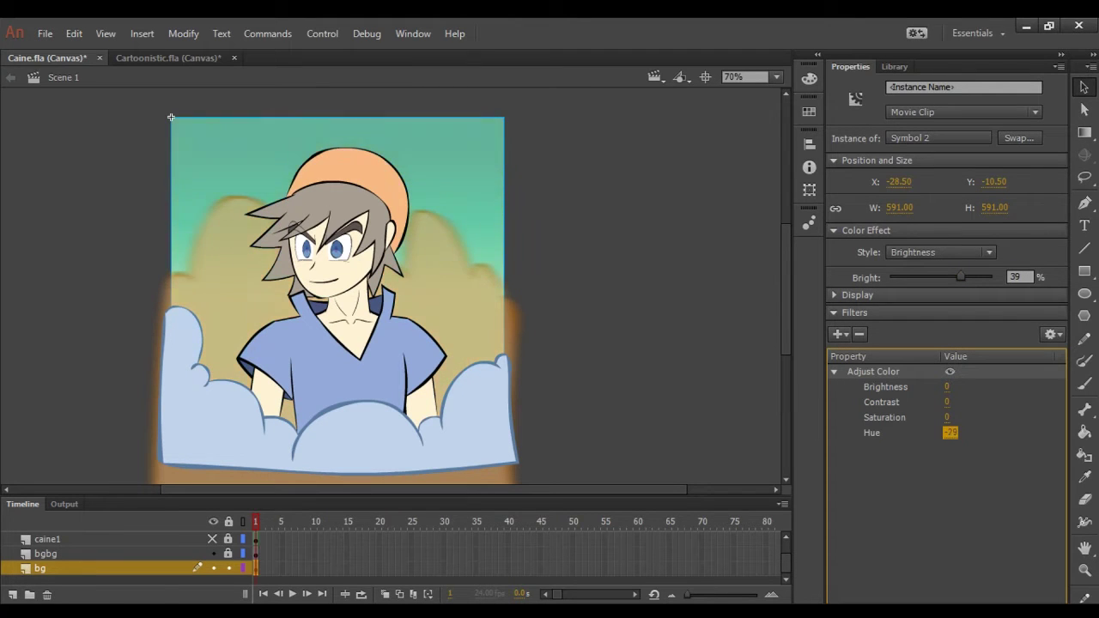
pyautogui.moveTo(950, 433); pyautogui.dragTo(1089, 433)
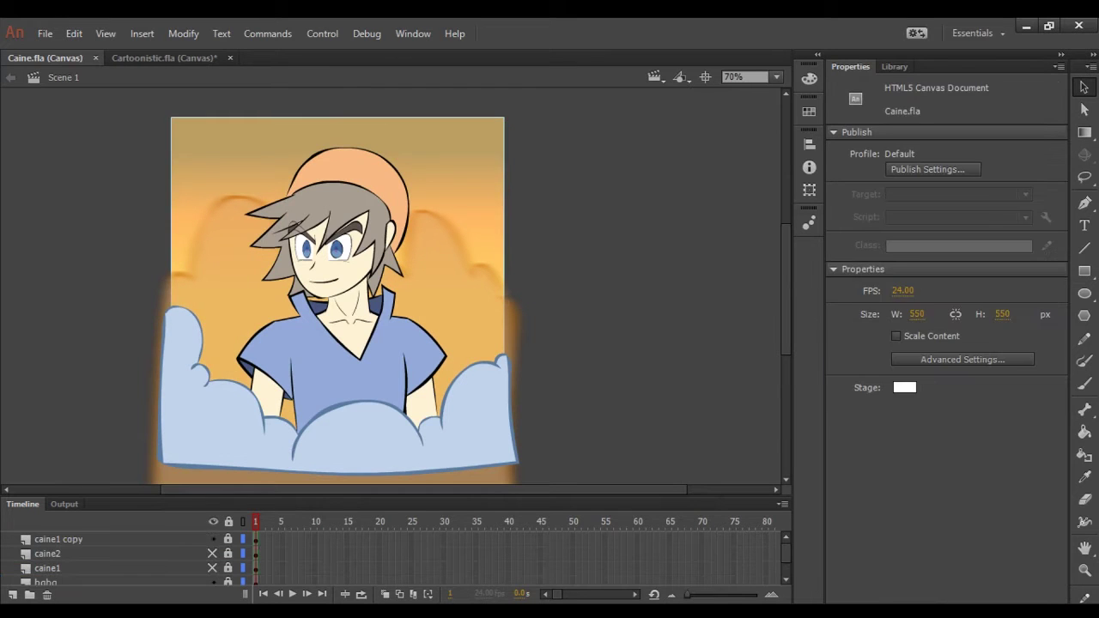
# Step: Duplicate the caine1 copy layer and delete the color fills from the duplicate, keeping the black line art
pyautogui.click(59, 539)
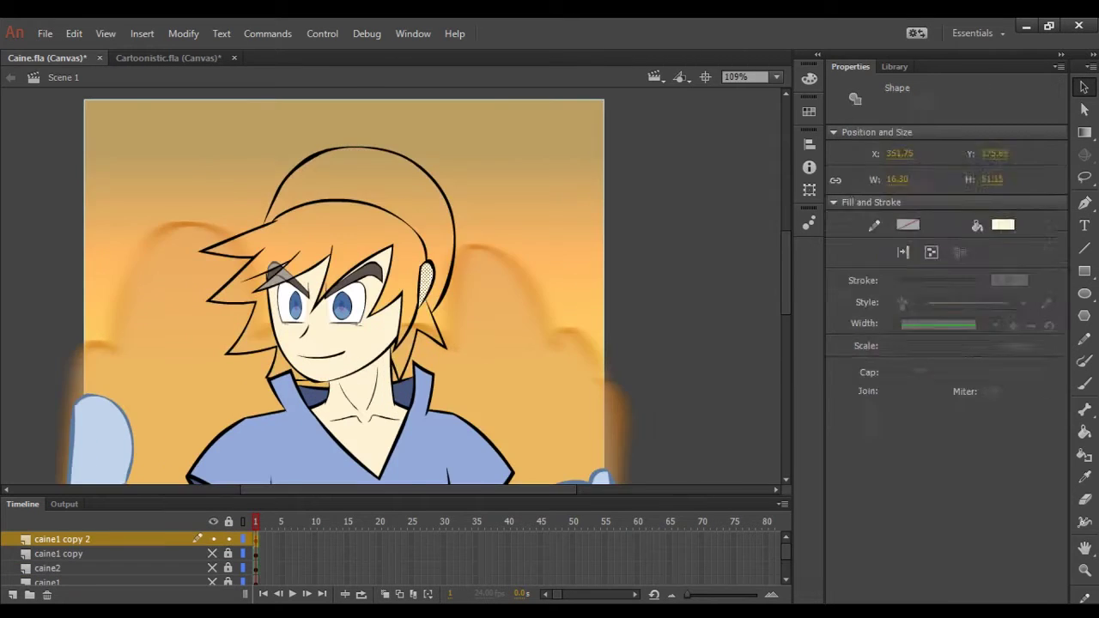
pyautogui.hotkey('ctrl', '=')
pyautogui.scroll(-5, 390, 286)
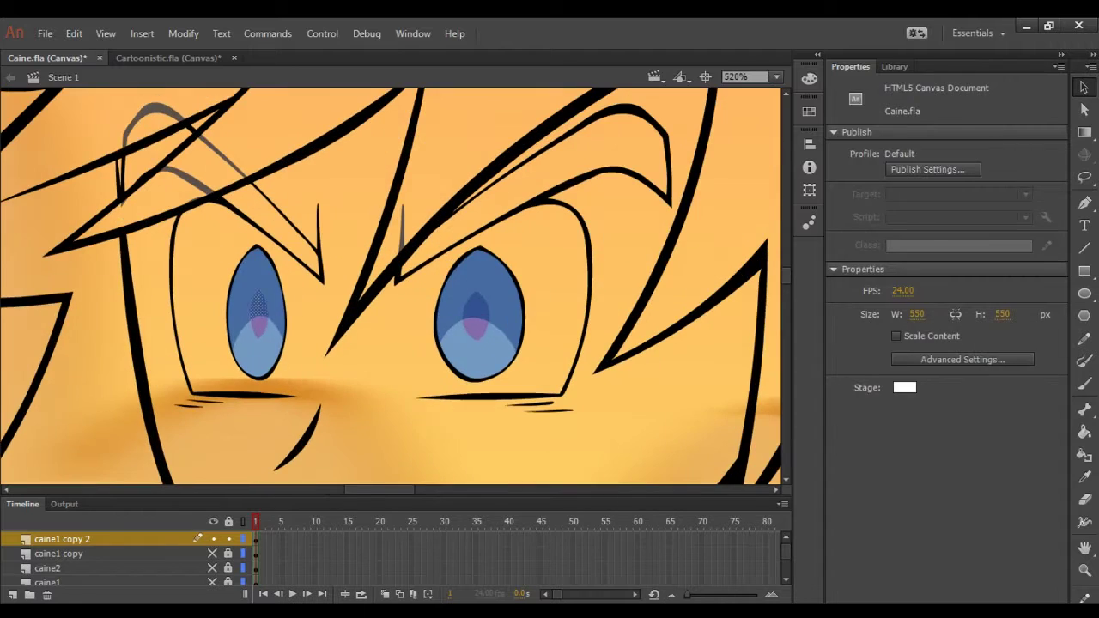
pyautogui.scroll(-2, 391, 286)
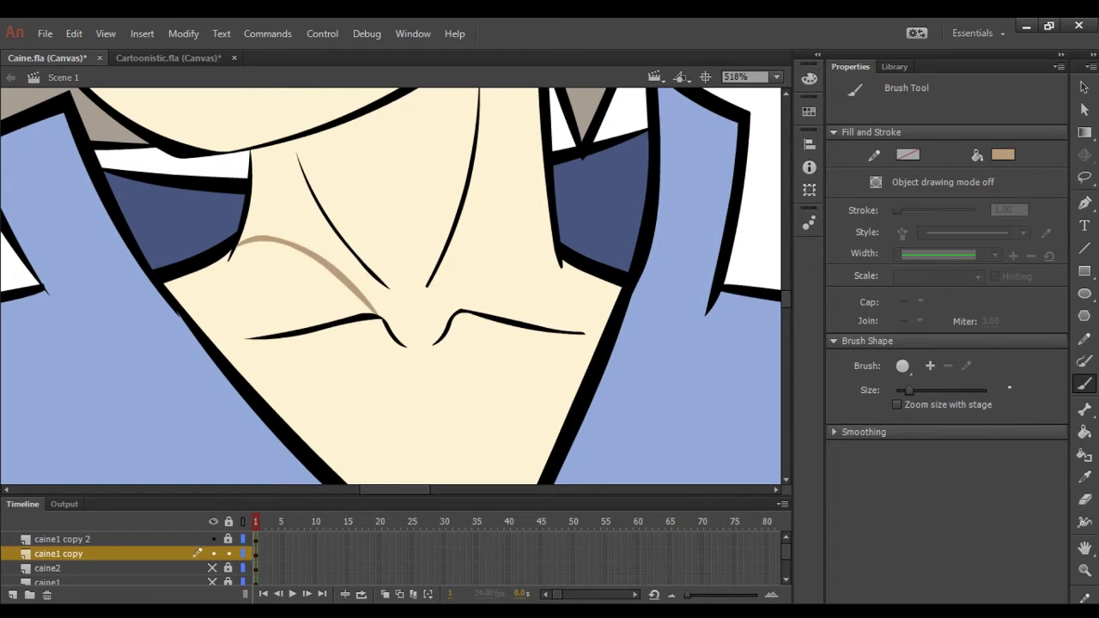
# Step: Brush tan shadow shapes on the neck, face and skin between the eyebrows on the caine1 copy layer, and fill them
pyautogui.scroll(-3, 464, 194)
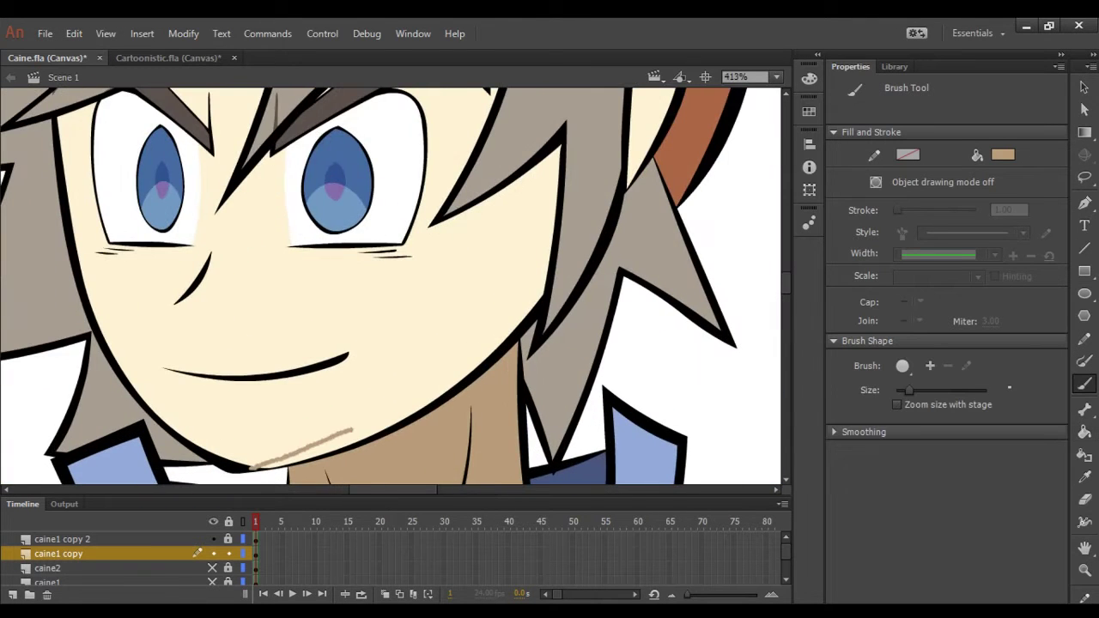
pyautogui.scroll(3, 391, 286)
pyautogui.moveTo(245, 367); pyautogui.dragTo(190, 418)
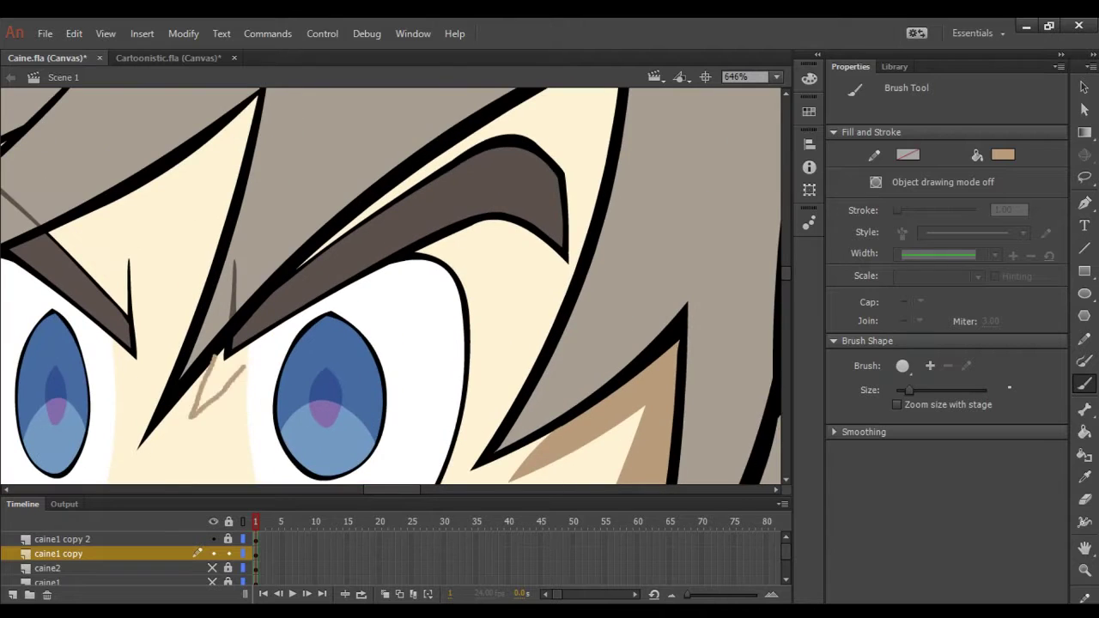
pyautogui.press('k')
pyautogui.press('b')
# Step: Shade the upper inner part of the eyebrow nearest the ear with darker brown and save the document
pyautogui.scroll(2, 391, 286)
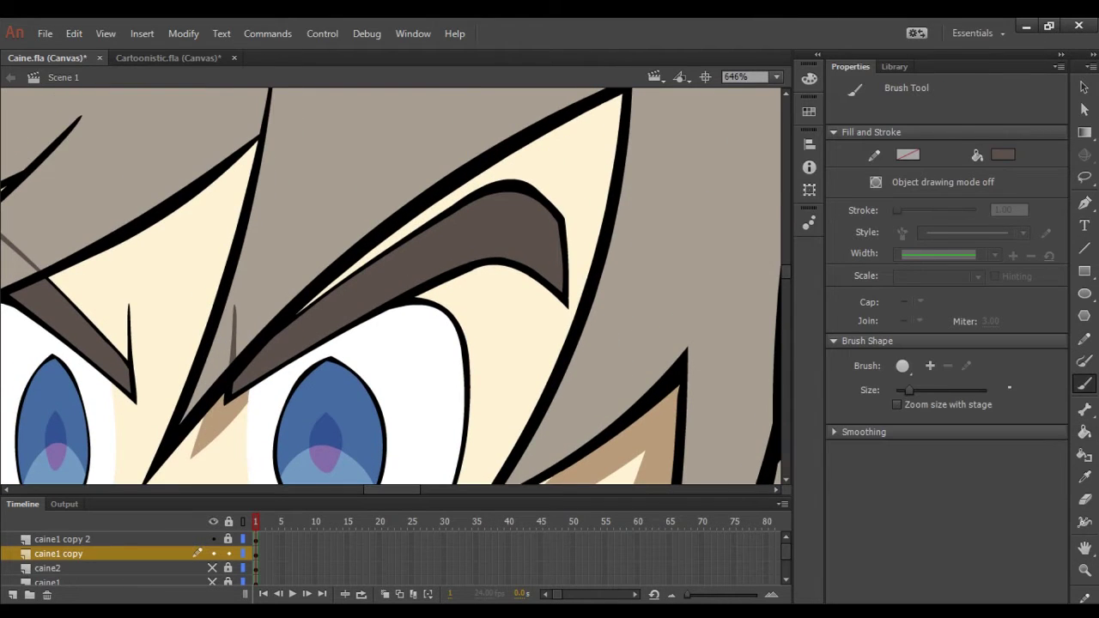
pyautogui.press('v')
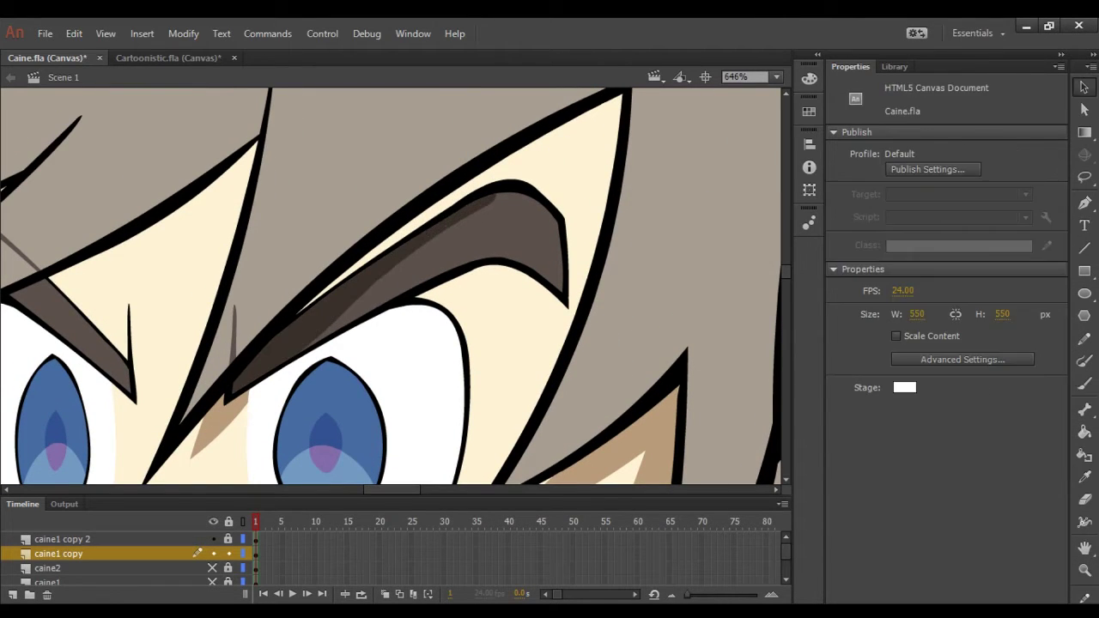
pyautogui.press('b')
pyautogui.hotkey('ctrl', 's')
# Step: Add a tan skin shadow between the shaded eyebrow and the hair above it, and save the document
pyautogui.scroll(-10, 391, 286)
pyautogui.scroll(5, 390, 286)
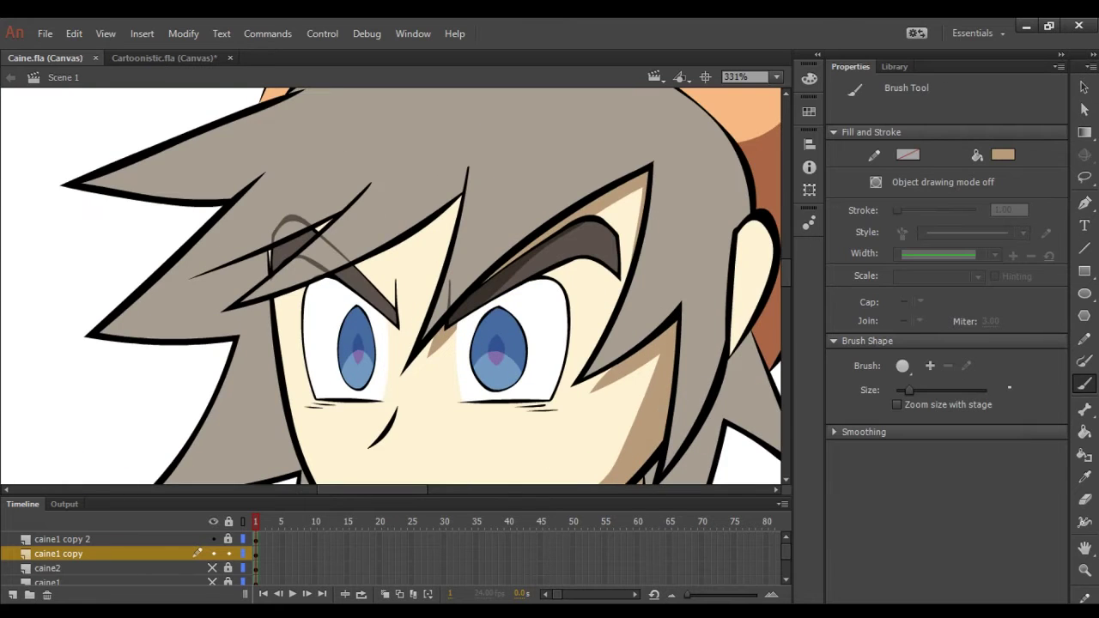
pyautogui.scroll(5, 391, 285)
pyautogui.hotkey('ctrl', 's')
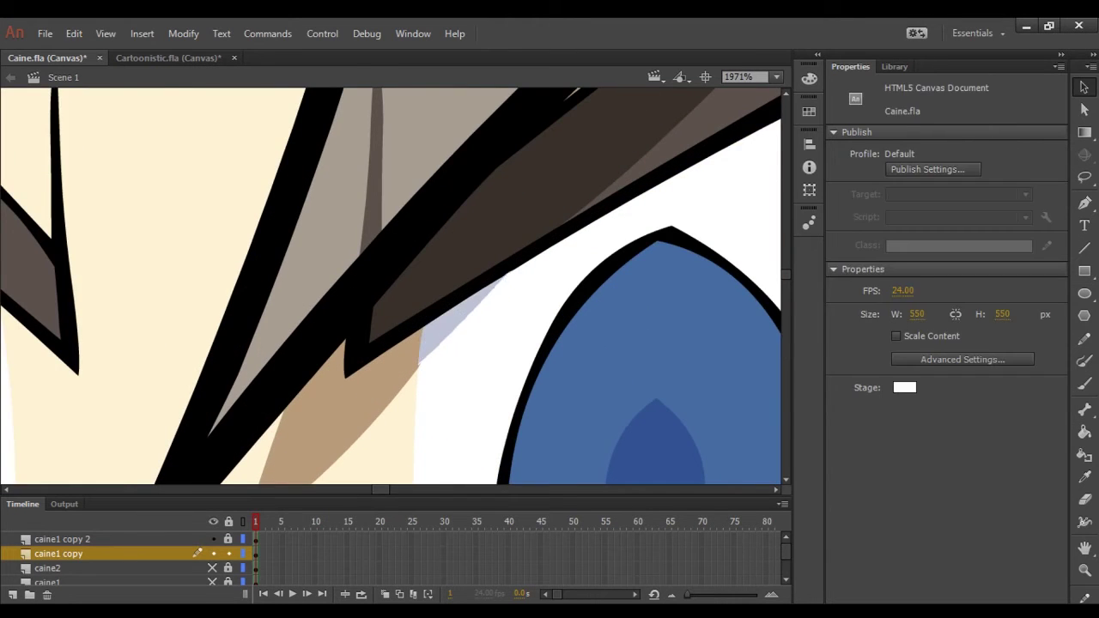
# Step: Add lavender shadows to the white of the eye nearest the ear, under the eyebrow and along the outer edge
pyautogui.hotkey('ctrl', 'Tab')
pyautogui.hotkey('ctrl', 'Tab')
pyautogui.press('k')
pyautogui.press('b')
pyautogui.scroll(-3, 390, 285)
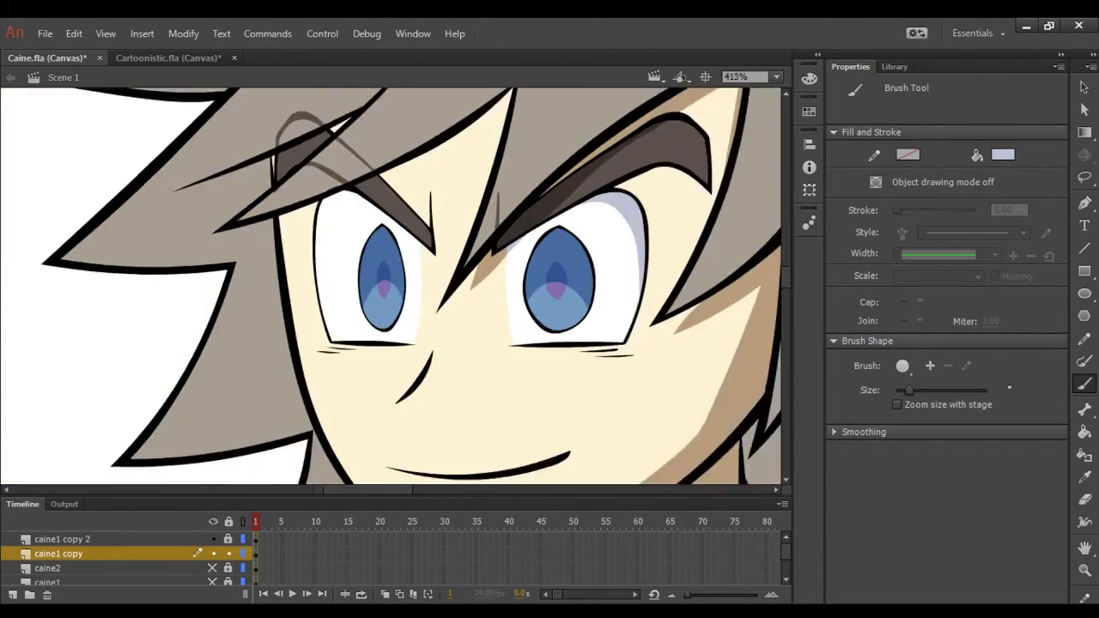
# Step: Brush and fill tan shadows under the hair on the forehead and beside the eye farthest from the ear
pyautogui.scroll(3, 390, 285)
pyautogui.scroll(4, 391, 286)
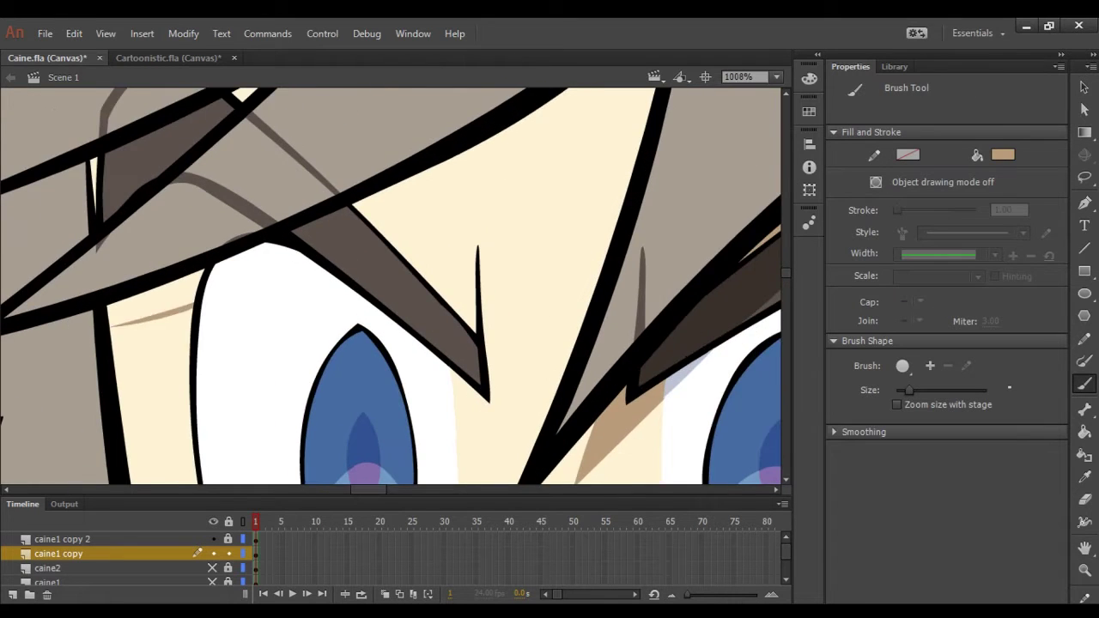
pyautogui.moveTo(376, 355); pyautogui.dragTo(407, 347)
pyautogui.scroll(-3, 407, 347)
pyautogui.scroll(4, 407, 347)
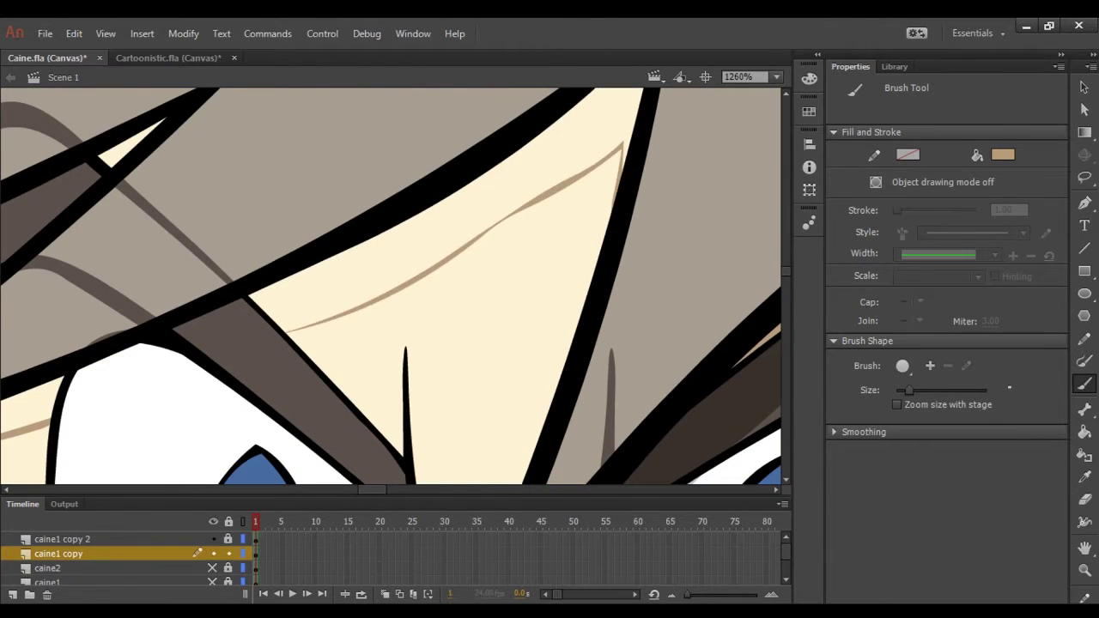
pyautogui.scroll(-4, 391, 286)
pyautogui.scroll(3, 391, 286)
pyautogui.press('k')
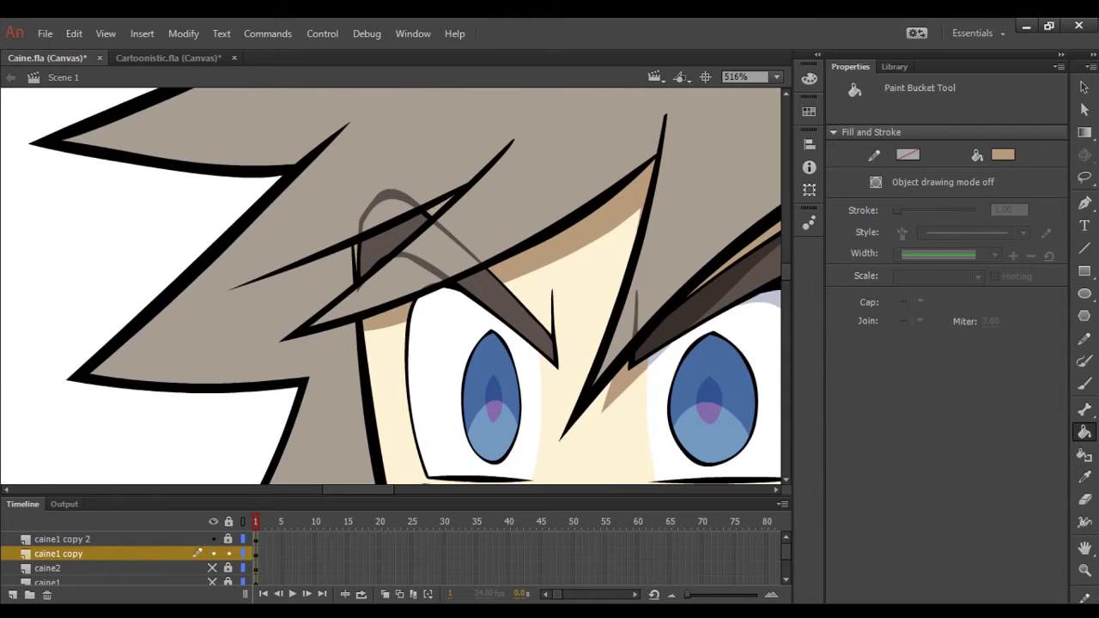
# Step: Shade the part of the eyebrow farthest from the ear that emerges below the hair with darker brown
pyautogui.scroll(4, 390, 286)
pyautogui.press('b')
pyautogui.scroll(-3, 391, 286)
pyautogui.scroll(4, 390, 286)
pyautogui.moveTo(362, 331); pyautogui.dragTo(477, 288)
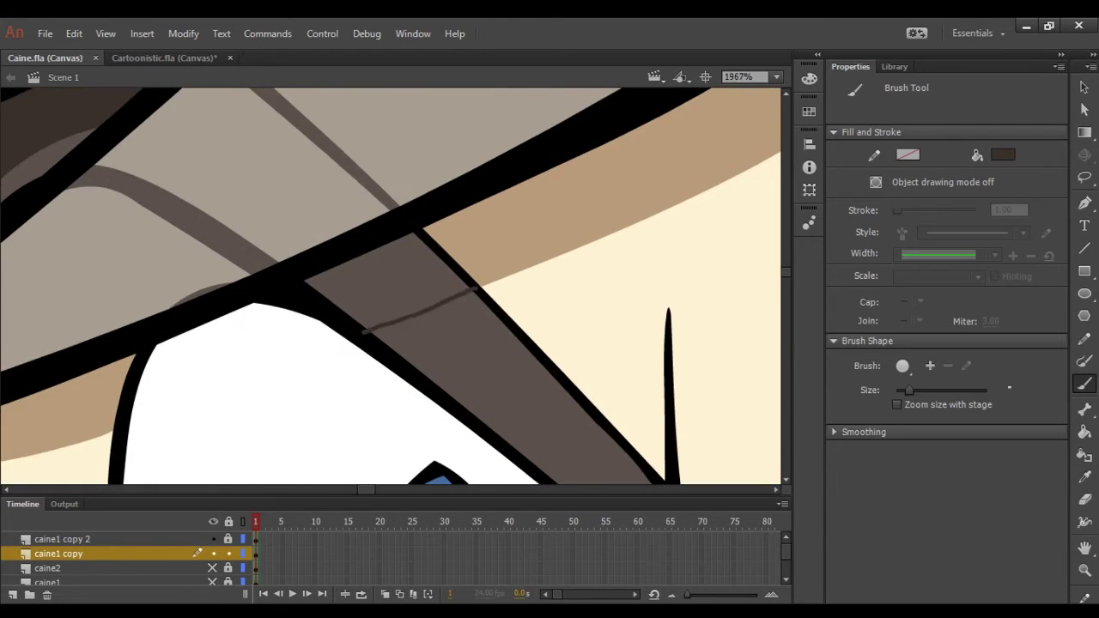
pyautogui.scroll(-3, 391, 285)
# Step: Add lavender shadows to the white of the eye farthest from the ear, under the eyebrow and along the outer edge
pyautogui.scroll(3, 391, 286)
pyautogui.scroll(-4, 390, 286)
pyautogui.press('k')
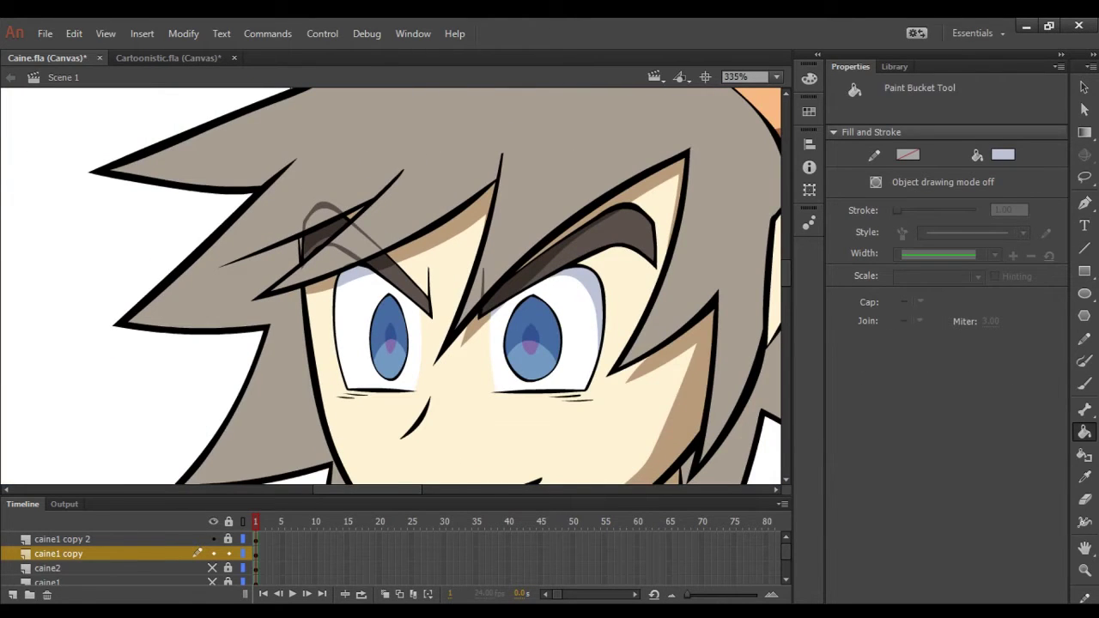
pyautogui.press('b')
pyautogui.scroll(4, 391, 286)
pyautogui.press('k')
pyautogui.scroll(-3, 390, 285)
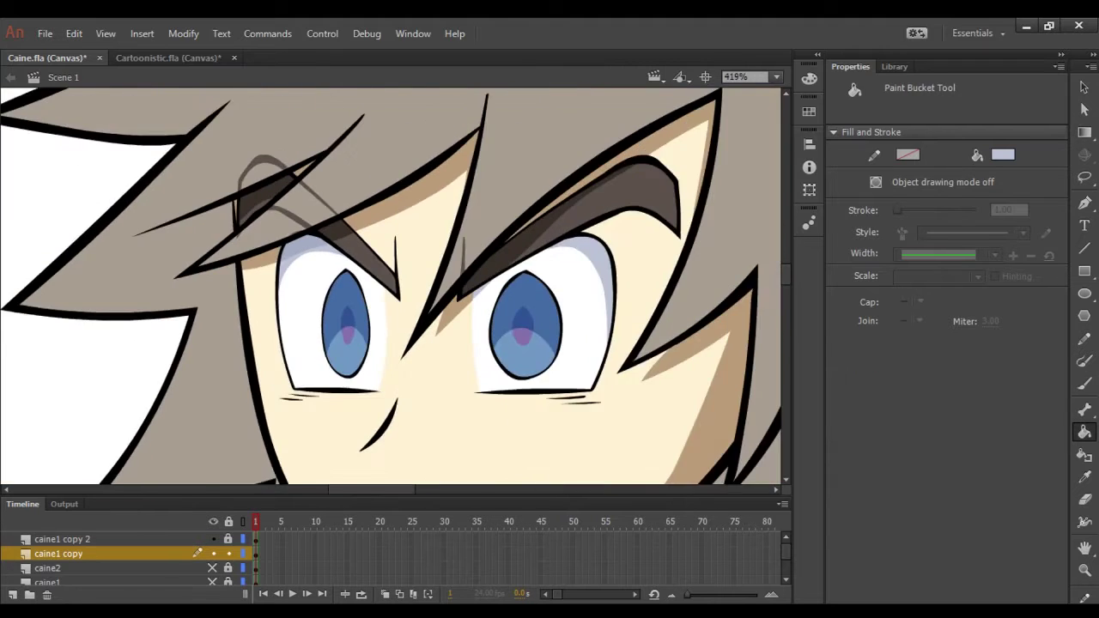
# Step: Try a small lavender shadow in the lower inner corner of the eye nearest the ear
pyautogui.scroll(-2, 391, 285)
pyautogui.press('b')
pyautogui.scroll(5, 390, 286)
pyautogui.press('k')
pyautogui.press('b')
pyautogui.scroll(-5, 391, 286)
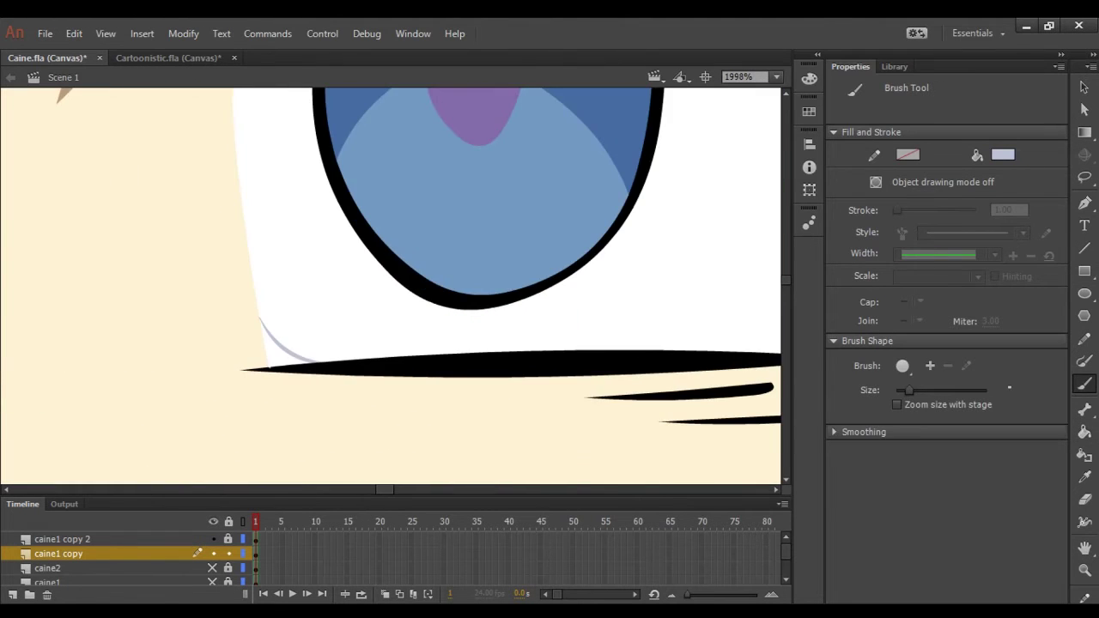
# Step: Brush and fill a tan shadow beside the nose line, refine its outline, and save the document
pyautogui.scroll(2, 390, 286)
pyautogui.scroll(2, 350, 429)
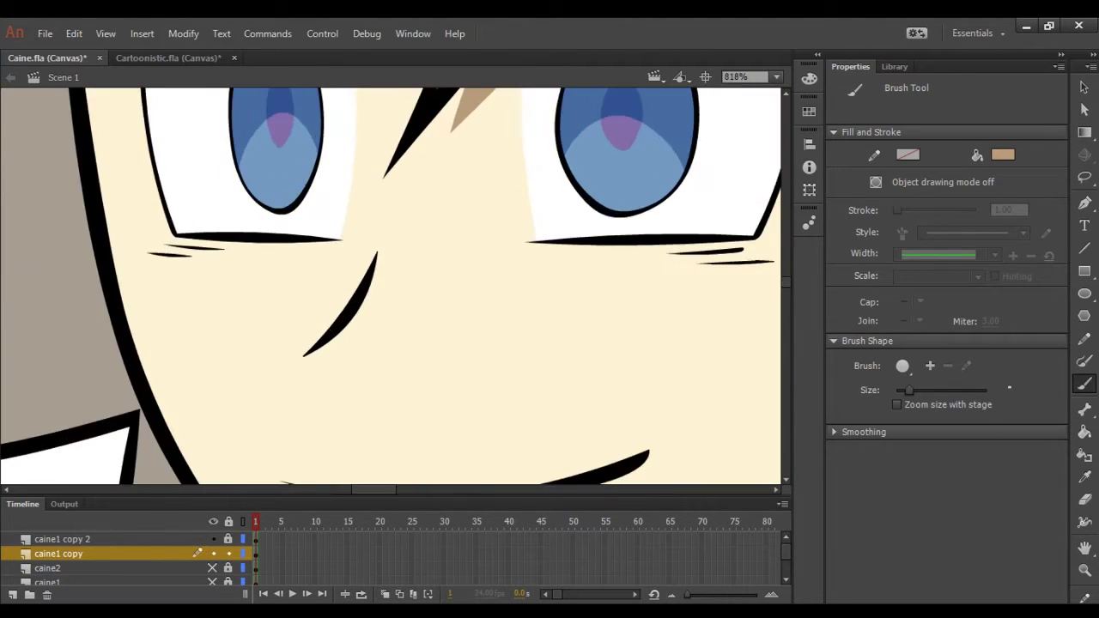
pyautogui.scroll(2, 391, 286)
pyautogui.press('k')
pyautogui.click(403, 339)
pyautogui.scroll(-4, 390, 286)
pyautogui.scroll(5, 390, 286)
pyautogui.press('v')
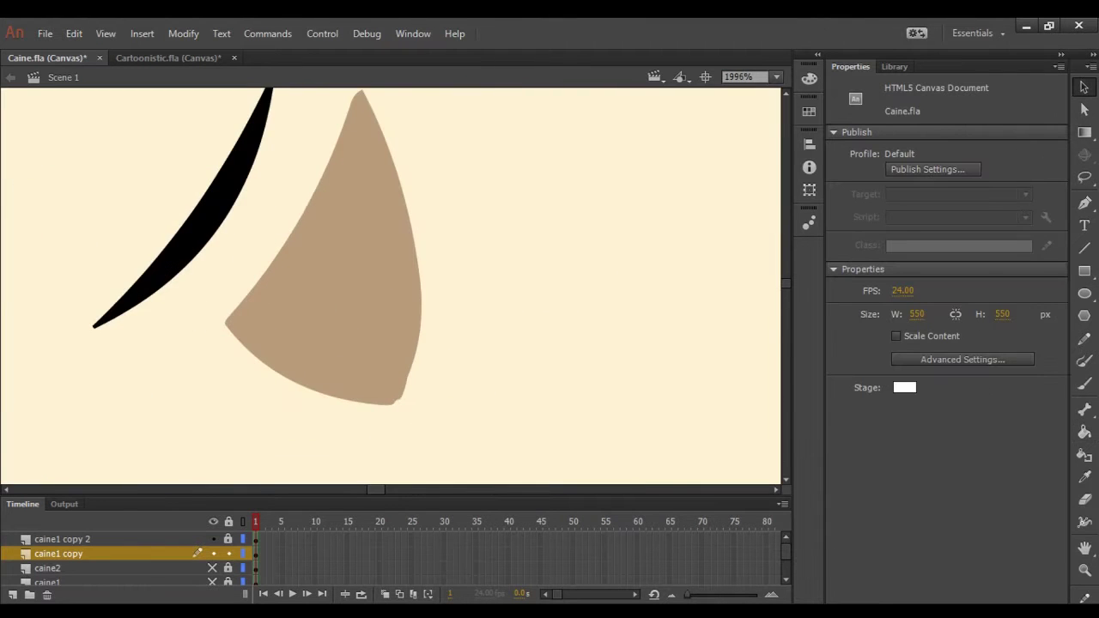
pyautogui.scroll(-2, 391, 286)
pyautogui.hotkey('ctrl', 's')
# Step: Draw a thin tan shadow just below the mouth and refine its shape
pyautogui.press('b')
pyautogui.scroll(2, 390, 286)
pyautogui.moveTo(368, 368); pyautogui.dragTo(520, 376)
pyautogui.press('k')
pyautogui.press('v')
pyautogui.scroll(-4, 391, 286)
pyautogui.scroll(4, 391, 286)
pyautogui.press('b')
pyautogui.press('v')
pyautogui.scroll(-6, 391, 286)
# Step: Fill the ear with tan and the hair tufts behind the neck with dark brown, and save the document
pyautogui.press('b')
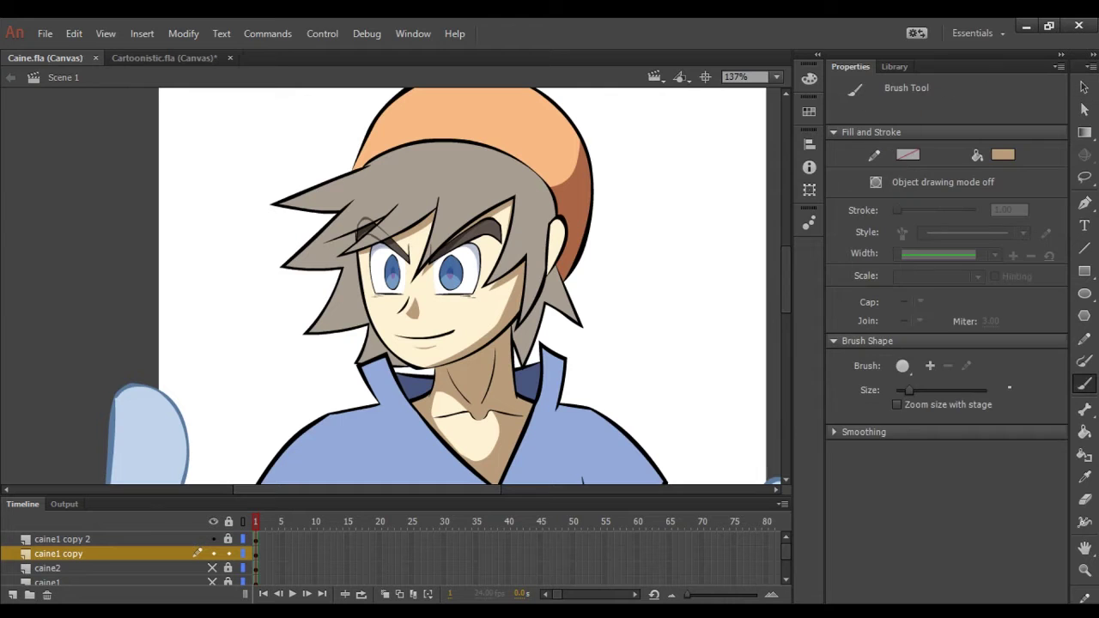
pyautogui.press('k')
pyautogui.press('b')
pyautogui.scroll(3, 391, 286)
pyautogui.press('k')
pyautogui.press('b')
pyautogui.scroll(-1, 391, 286)
pyautogui.hotkey('ctrl', 's')
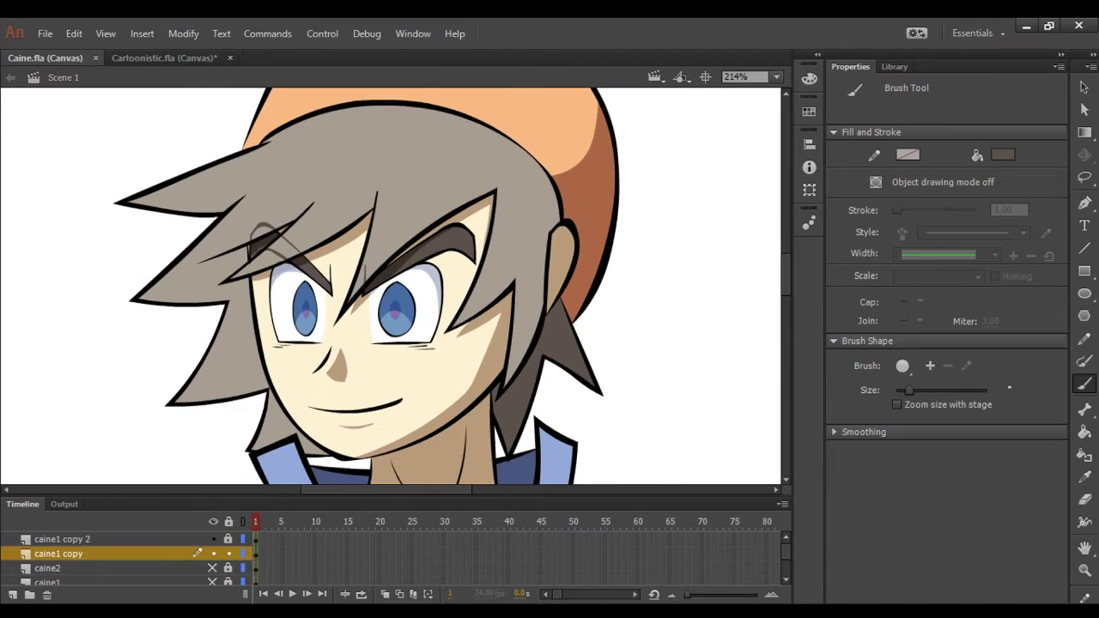
# Step: Add a dark brown shadow to the hair in front of the ear and the strand beside the cheek
pyautogui.scroll(3, 362, 262)
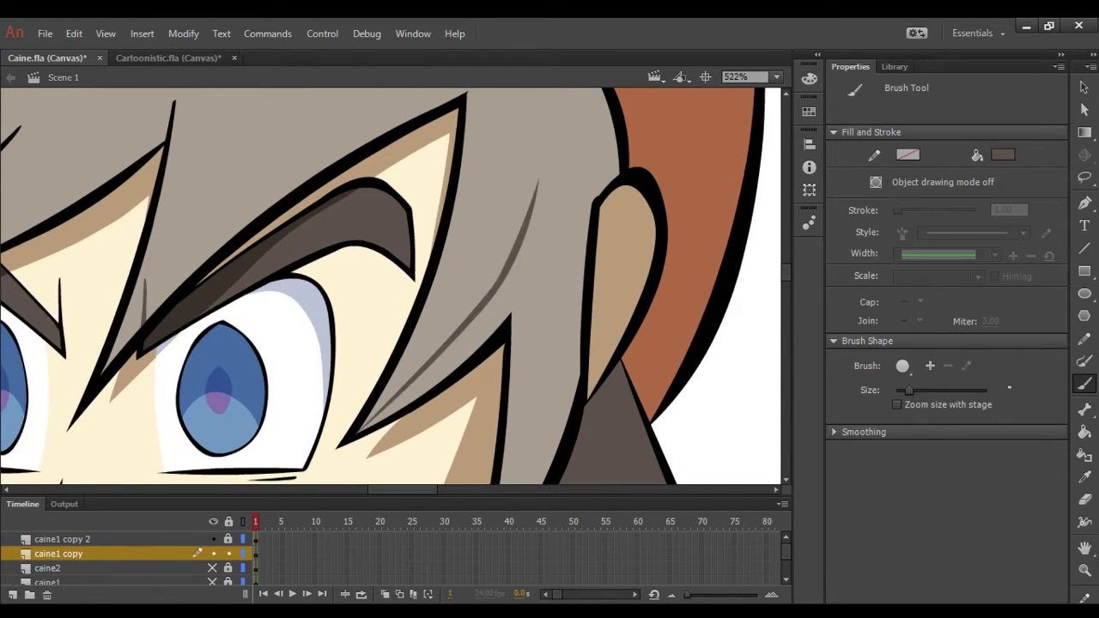
pyautogui.scroll(2, 390, 286)
pyautogui.scroll(-4, 390, 286)
pyautogui.press('v')
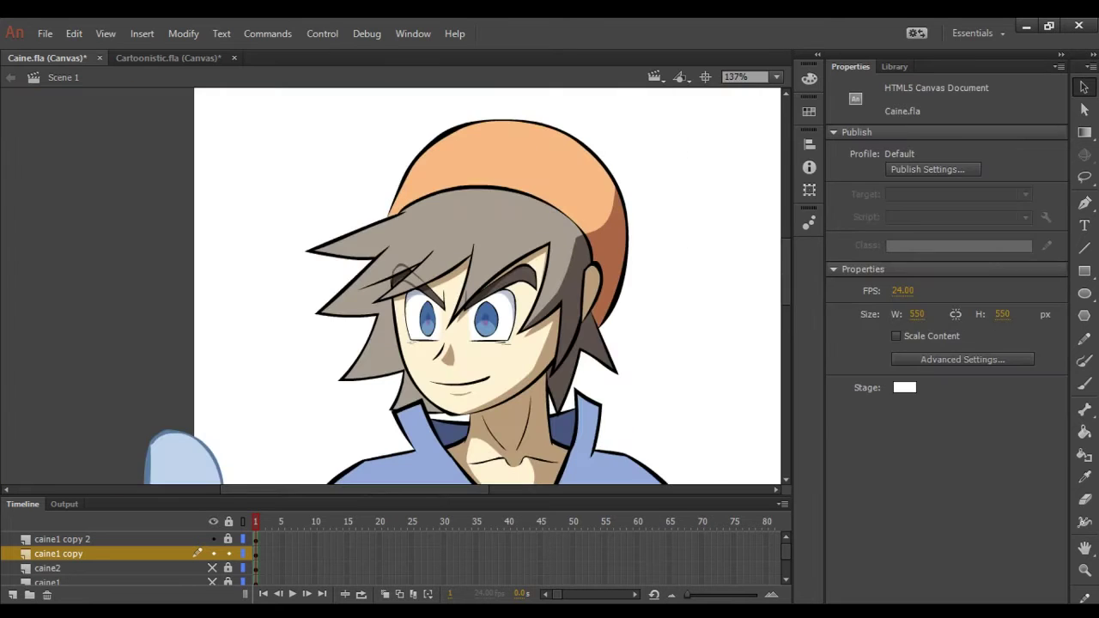
# Step: Brush and fill a dark brown shadow along the underside of the middle hair spike on the face's far side
pyautogui.press('b')
pyautogui.scroll(4, 390, 285)
pyautogui.scroll(-3, 390, 286)
pyautogui.press('k')
pyautogui.press('b')
pyautogui.scroll(6, 361, 258)
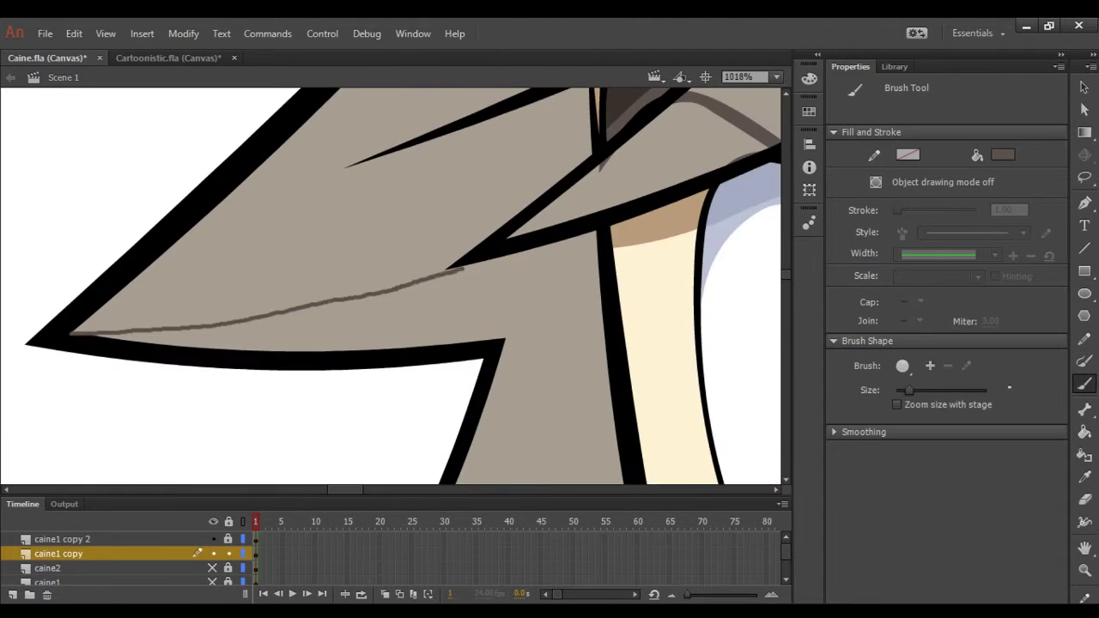
pyautogui.scroll(-1, 391, 286)
pyautogui.press('k')
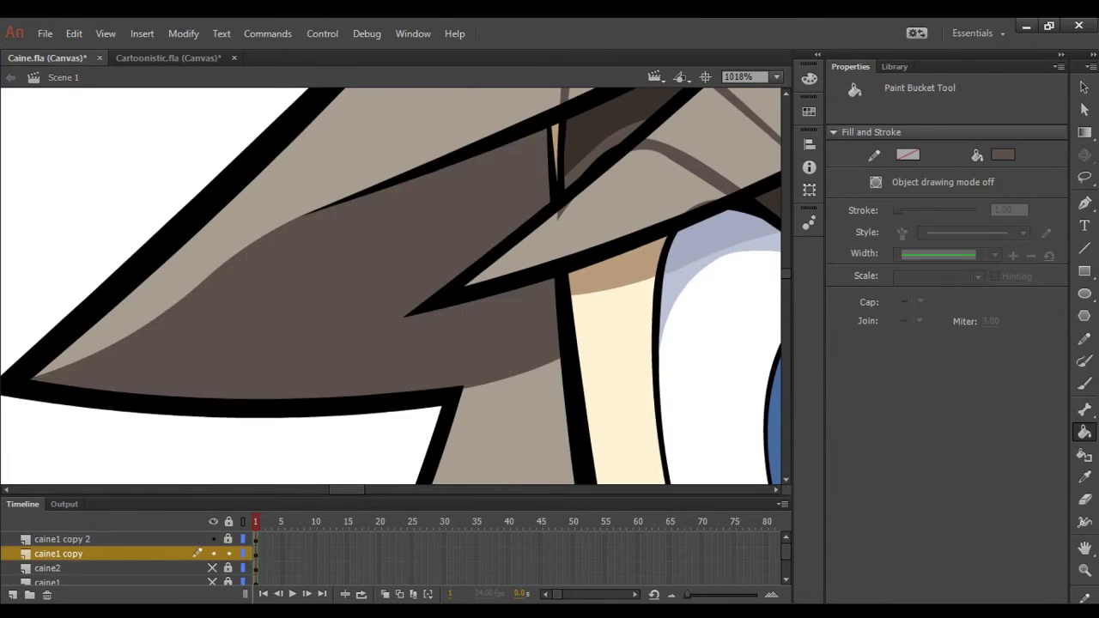
# Step: Shade the inner edge of the lowest hair spike on the face's far side with dark brown
pyautogui.press('b')
pyautogui.scroll(-4, 391, 285)
pyautogui.scroll(3, 391, 285)
pyautogui.press('k')
pyautogui.scroll(-4, 390, 285)
pyautogui.press('v')
pyautogui.scroll(1, 391, 285)
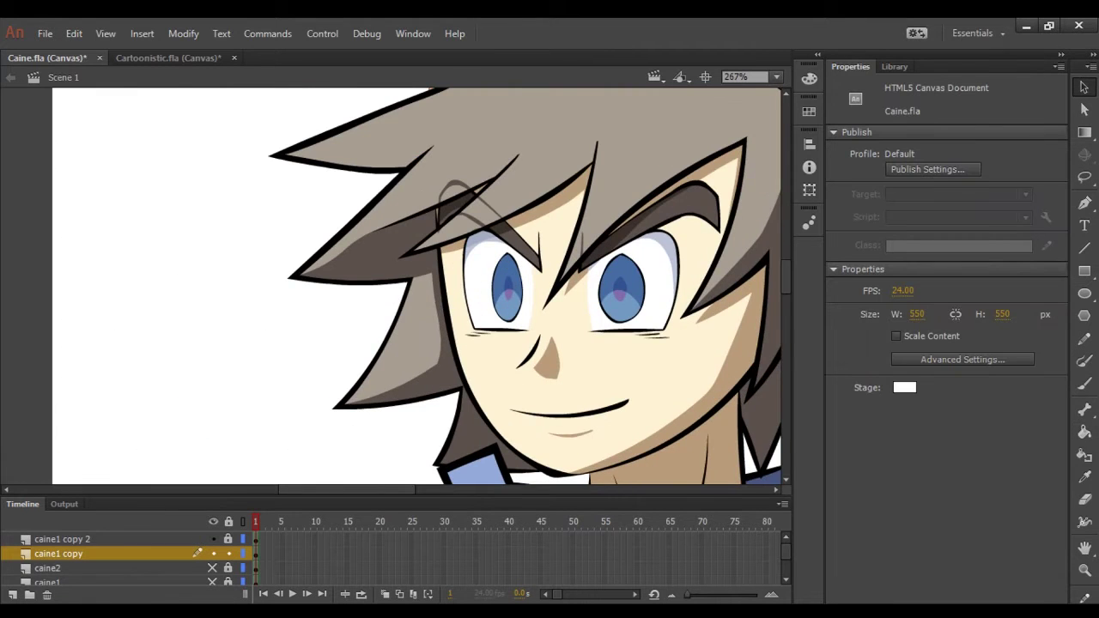
pyautogui.scroll(-1, 391, 286)
pyautogui.hotkey('ctrl', 'Tab')
pyautogui.hotkey('ctrl', 'Tab')
# Step: Brush and fill a dark brown shadow along the underside of the uppermost hair spike
pyautogui.scroll(-2, 390, 286)
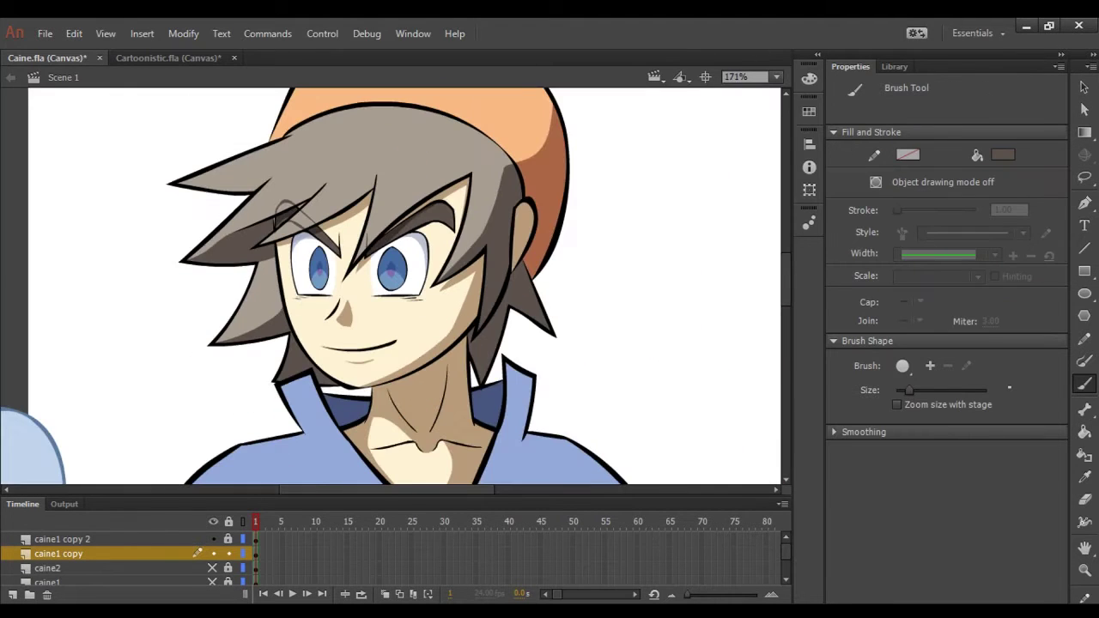
pyautogui.scroll(5, 206, 172)
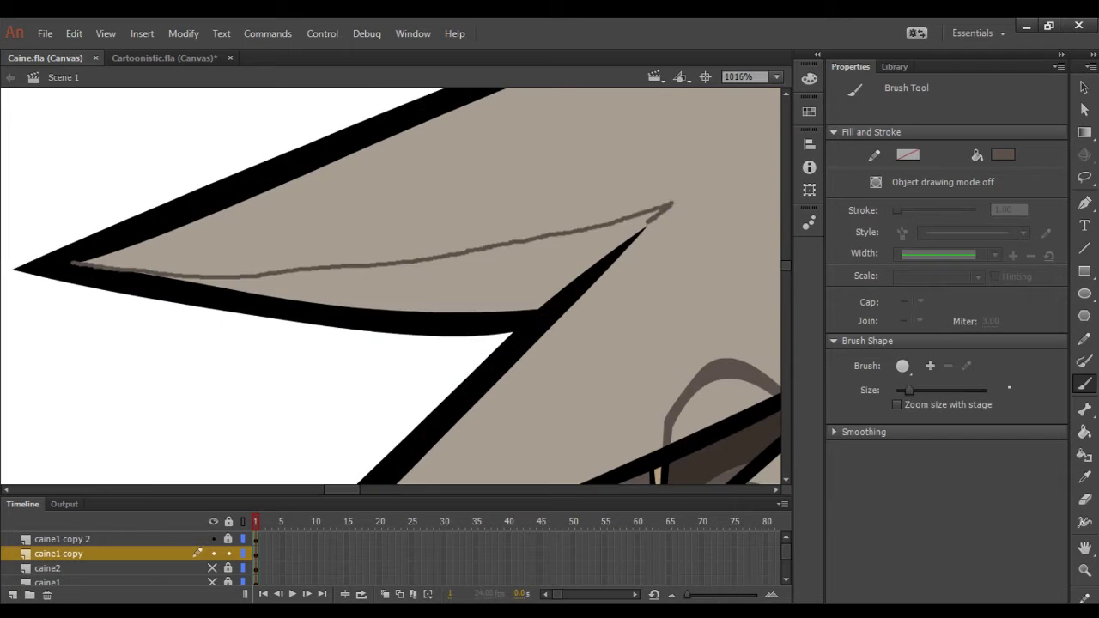
pyautogui.press('v')
pyautogui.press('b')
pyautogui.scroll(-5, 391, 285)
pyautogui.scroll(4, 390, 286)
pyautogui.press('k')
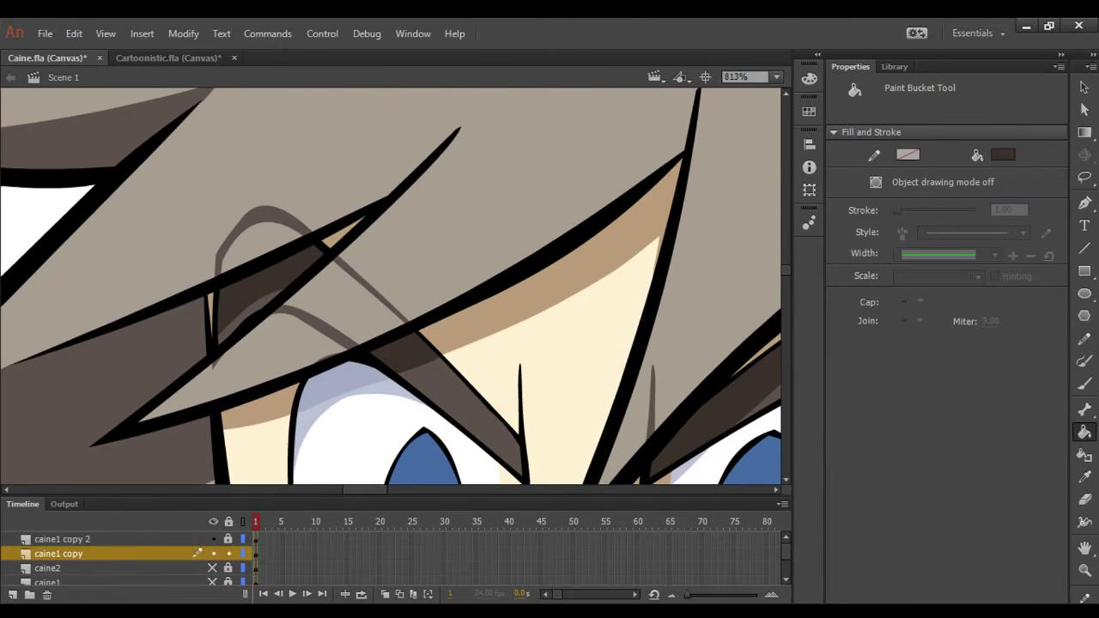
# Step: Add a dark brown shadow along the lower edge of the fringe strand crossing the eyebrow farthest from the ear
pyautogui.press('b')
pyautogui.moveTo(391, 286); pyautogui.dragTo(324, 326)
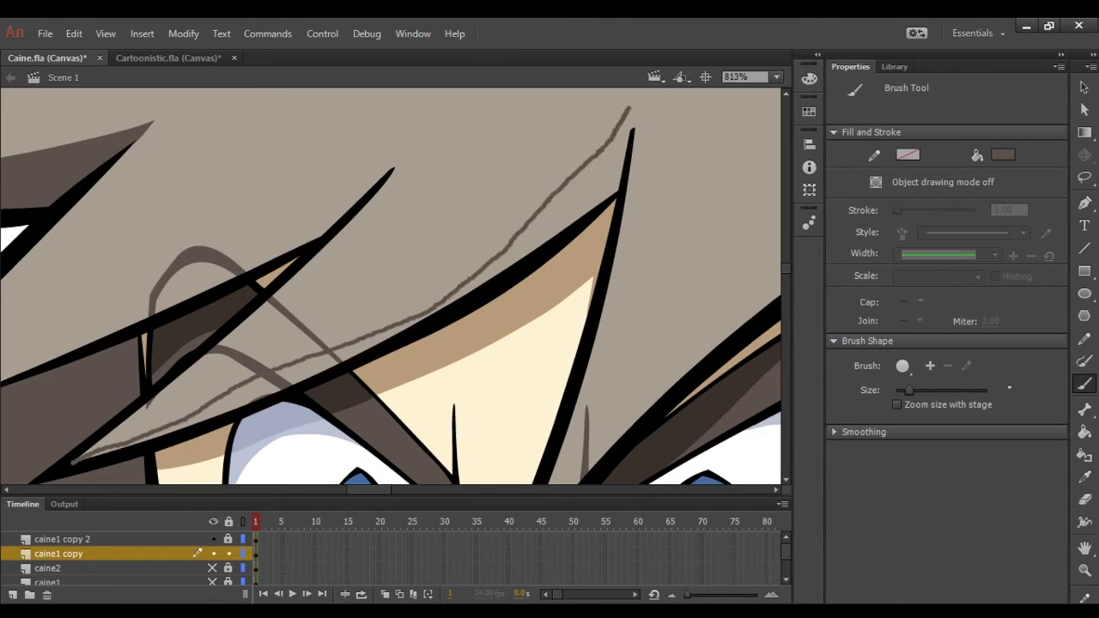
pyautogui.press('k')
pyautogui.hotkey('ctrl', 'z')
pyautogui.scroll(-4, 390, 286)
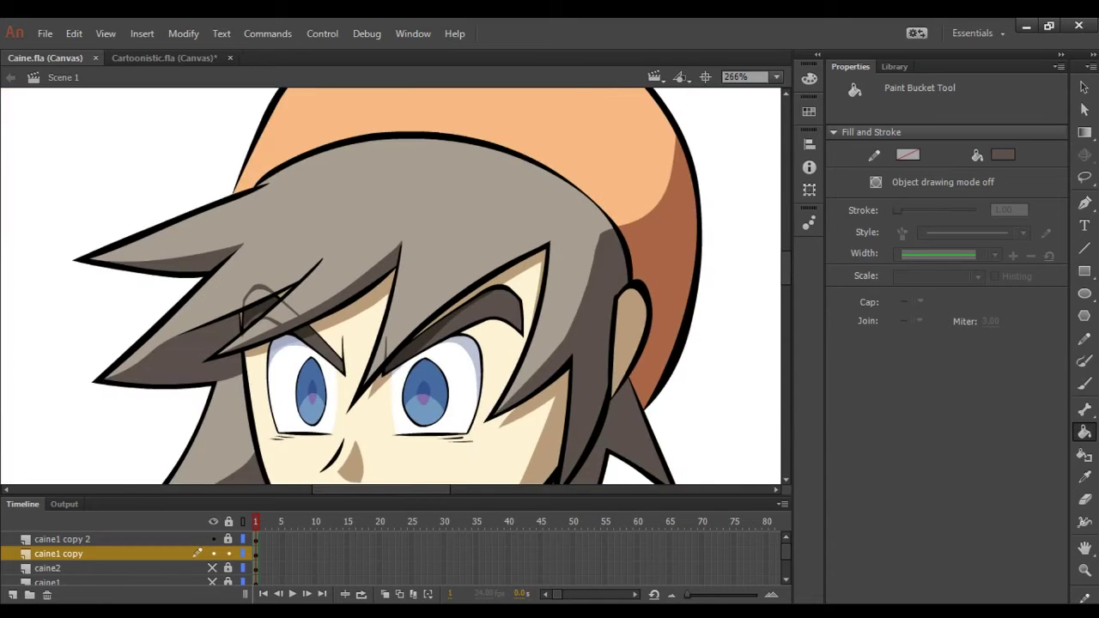
# Step: Shade the lower edge of the fringe strand above the eyebrow nearest the ear with dark brown
pyautogui.scroll(3, 390, 285)
pyautogui.press('b')
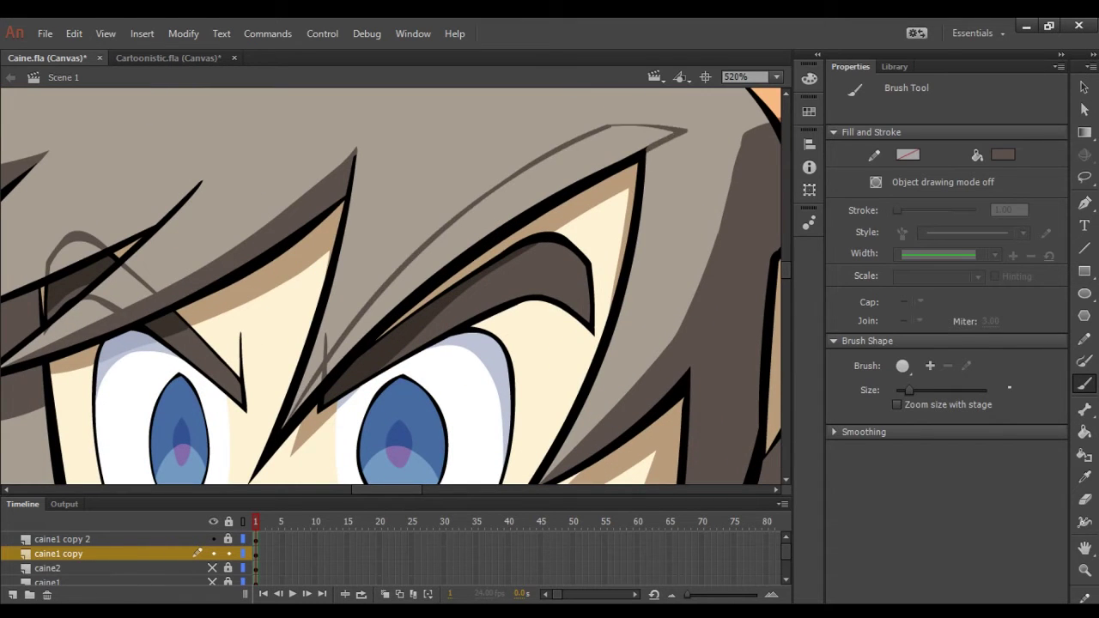
pyautogui.scroll(-4, 391, 285)
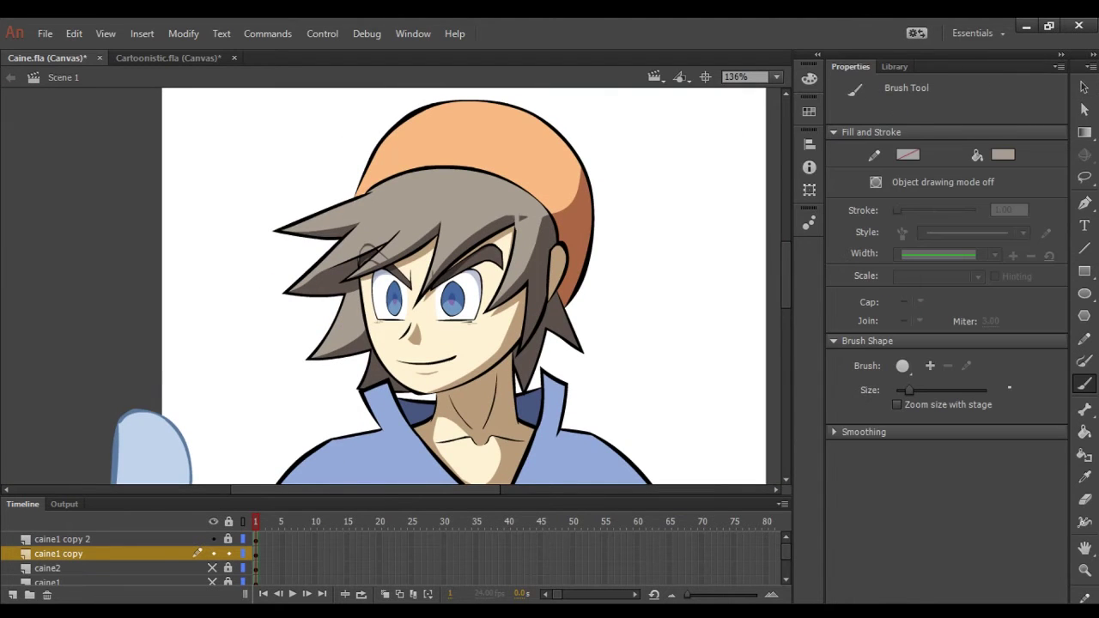
pyautogui.scroll(4, 364, 251)
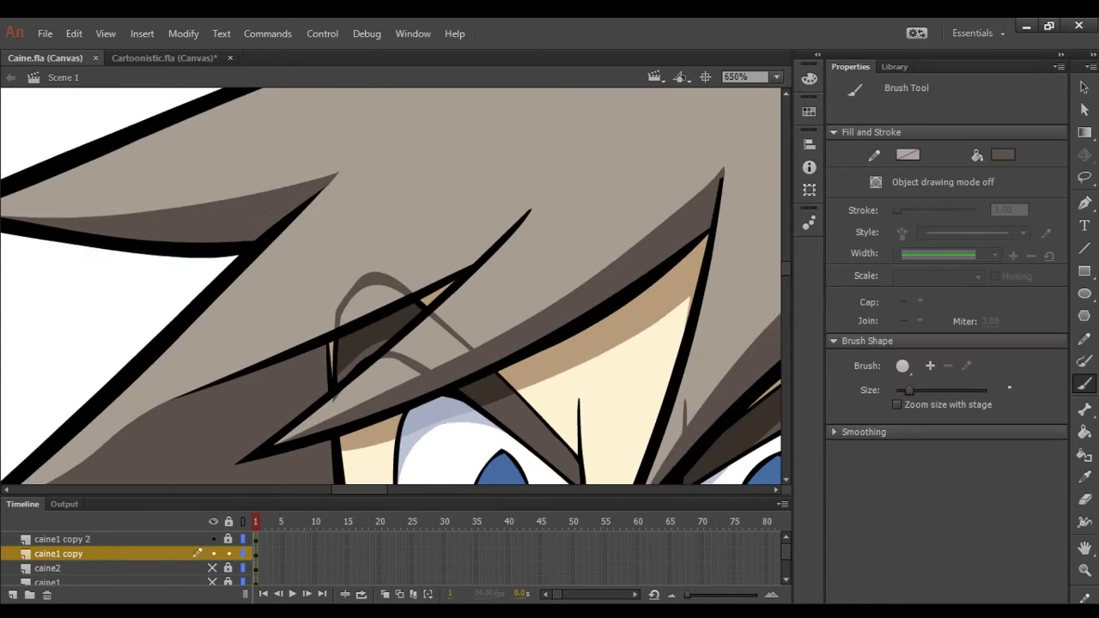
pyautogui.scroll(-4, 364, 250)
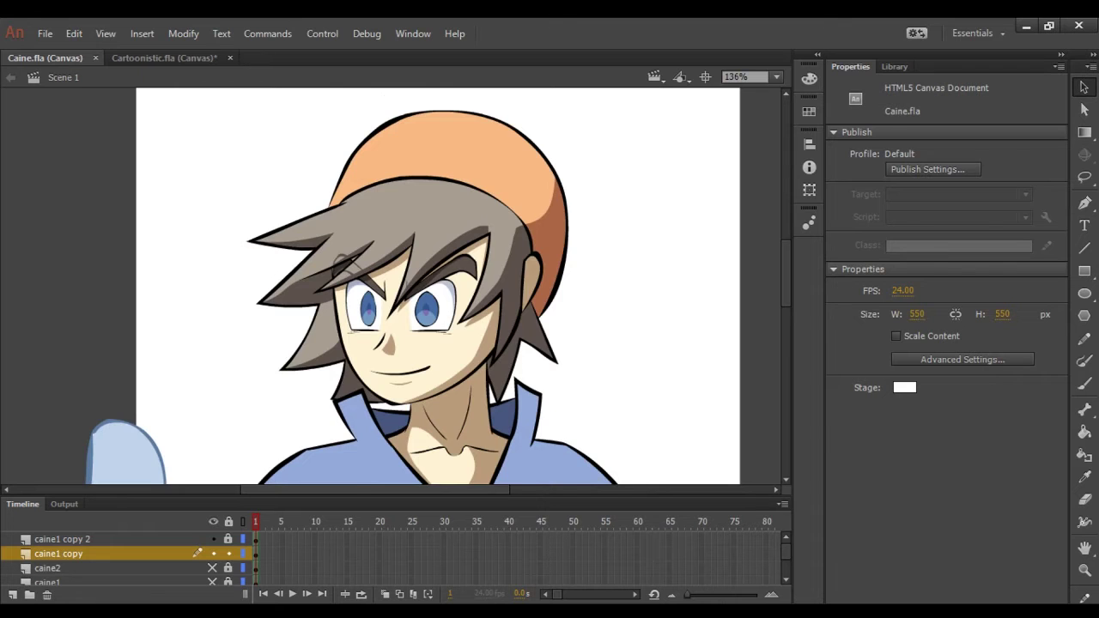
# Step: Fill the whites of both eyes with very pale lavender
pyautogui.scroll(1, 329, 223)
pyautogui.press('b')
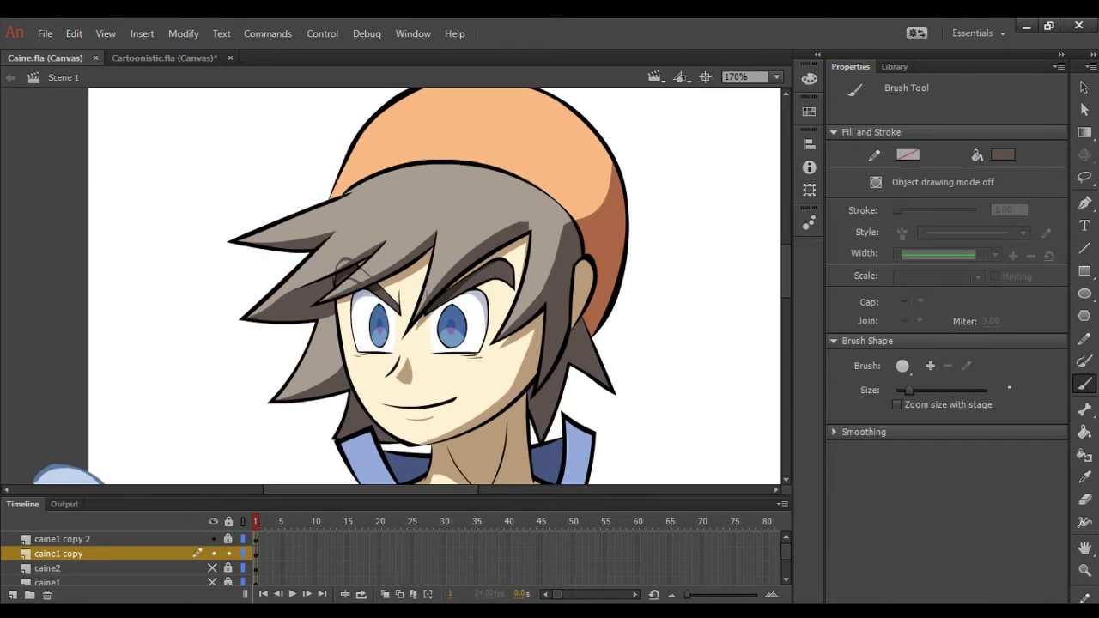
pyautogui.scroll(4, 437, 332)
pyautogui.press('k')
pyautogui.scroll(-4, 391, 283)
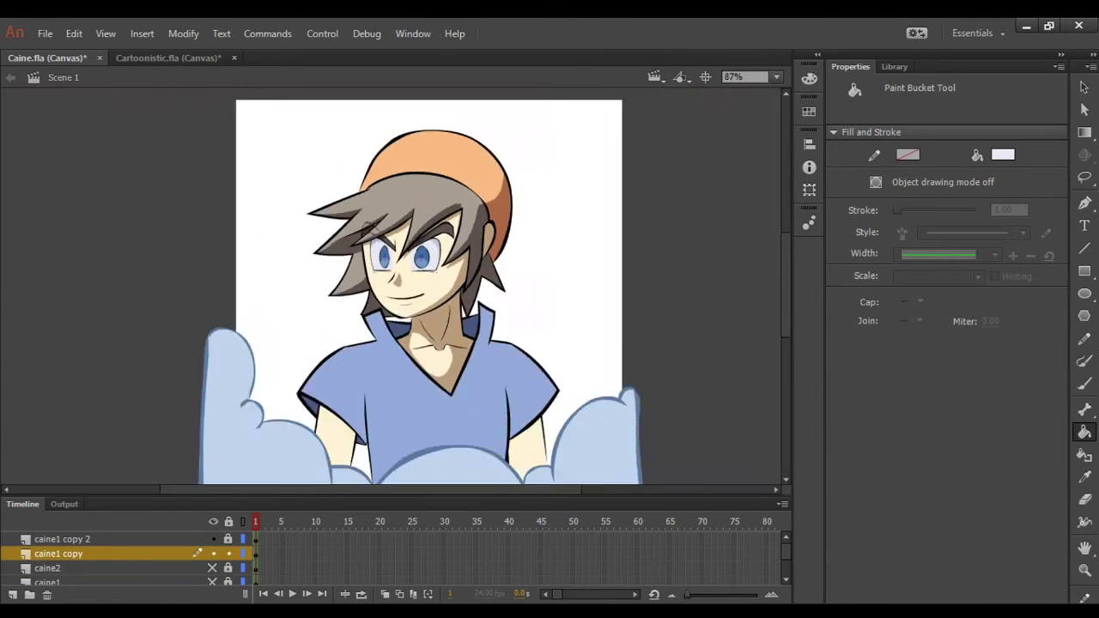
pyautogui.scroll(1, 391, 284)
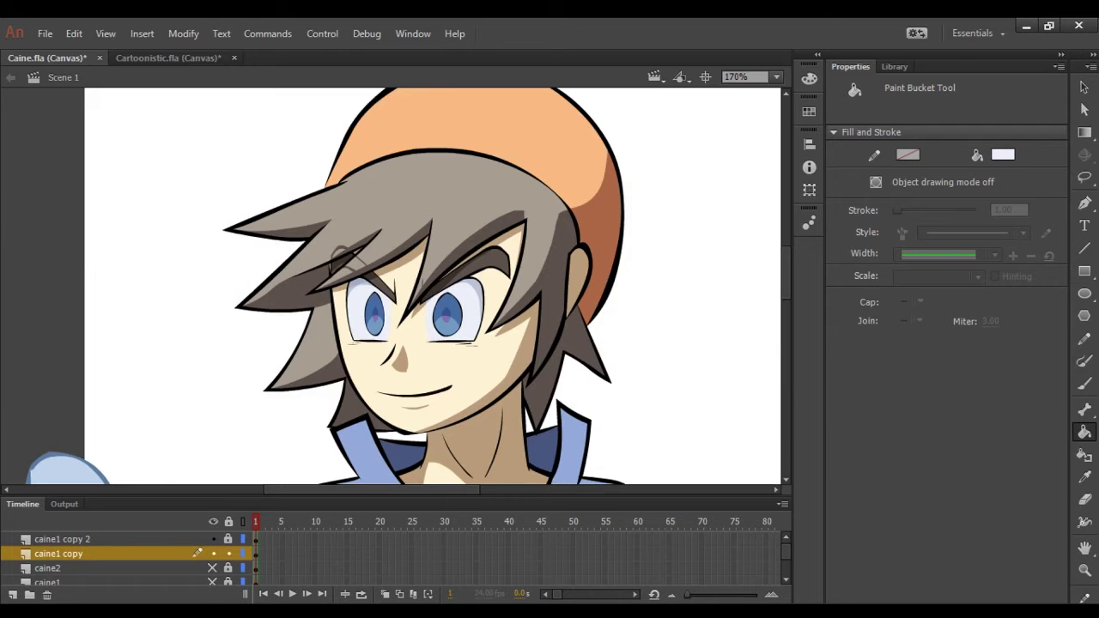
# Step: Try a white highlight stroke across the iris of the eye farthest from the ear, and undo it
pyautogui.press('b')
pyautogui.scroll(8, 412, 318)
pyautogui.moveTo(243, 178); pyautogui.dragTo(233, 284)
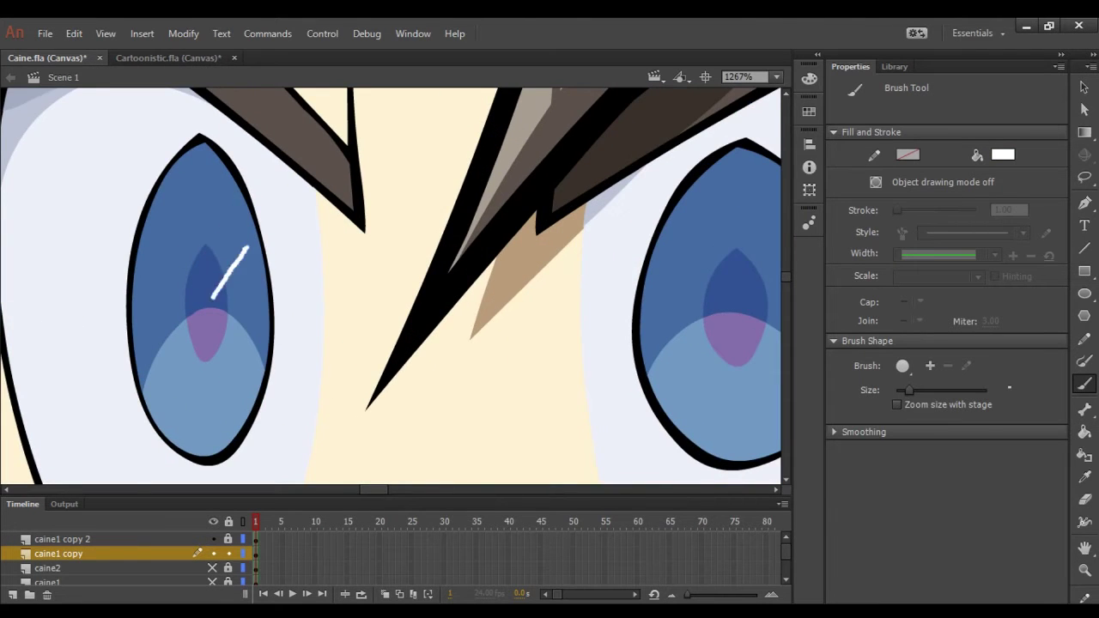
pyautogui.scroll(-1, 391, 287)
pyautogui.scroll(-3, 390, 287)
pyautogui.hotkey('ctrl', 'z')
pyautogui.scroll(3, 390, 288)
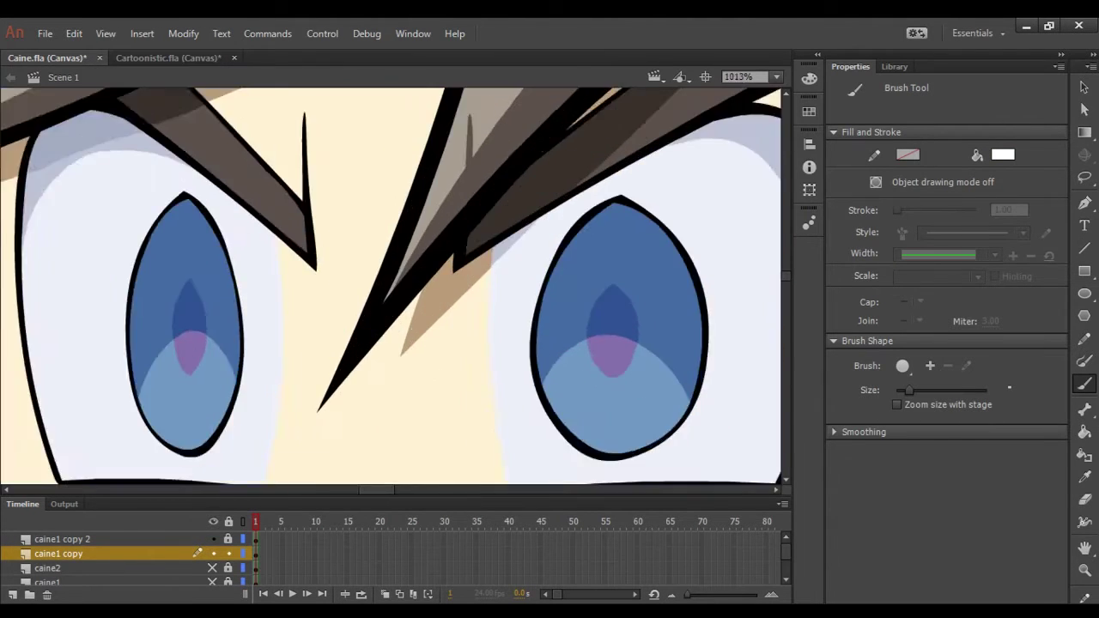
# Step: Brush rounded white highlights in the upper part of both irises and fill them
pyautogui.scroll(1, 579, 301)
pyautogui.moveTo(684, 210); pyautogui.dragTo(721, 296)
pyautogui.press('k')
pyautogui.scroll(-3, 390, 288)
pyautogui.hotkey('ctrl', 'z')
pyautogui.hotkey('ctrl', 'z')
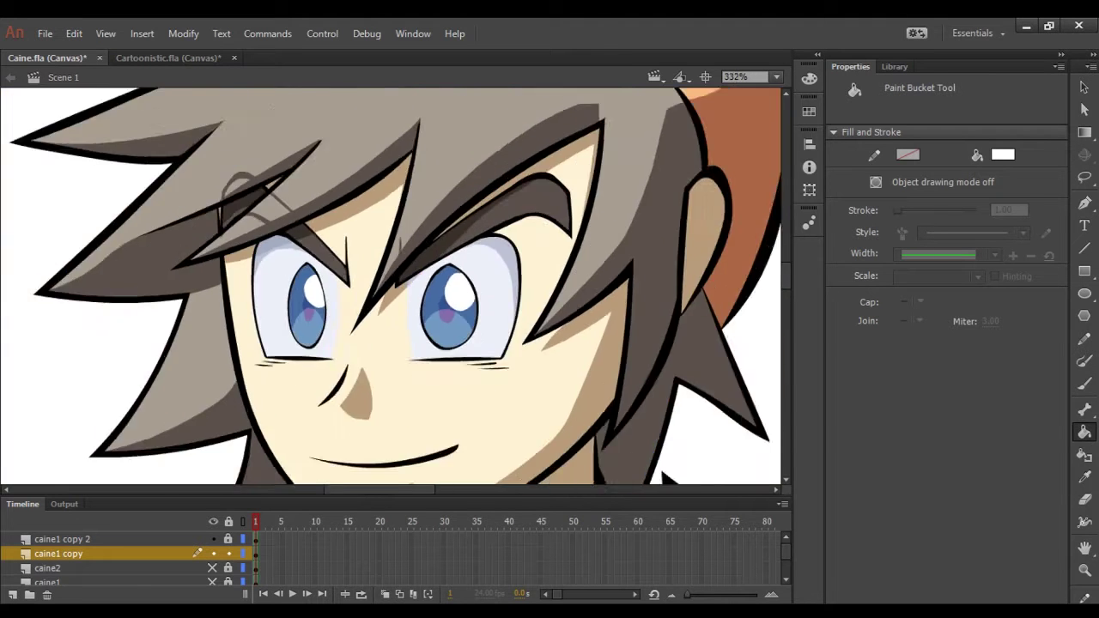
pyautogui.press('b')
pyautogui.scroll(4, 390, 288)
pyautogui.click(249, 181)
pyautogui.moveTo(249, 181); pyautogui.dragTo(242, 183)
pyautogui.press('k')
pyautogui.scroll(-3, 258, 206)
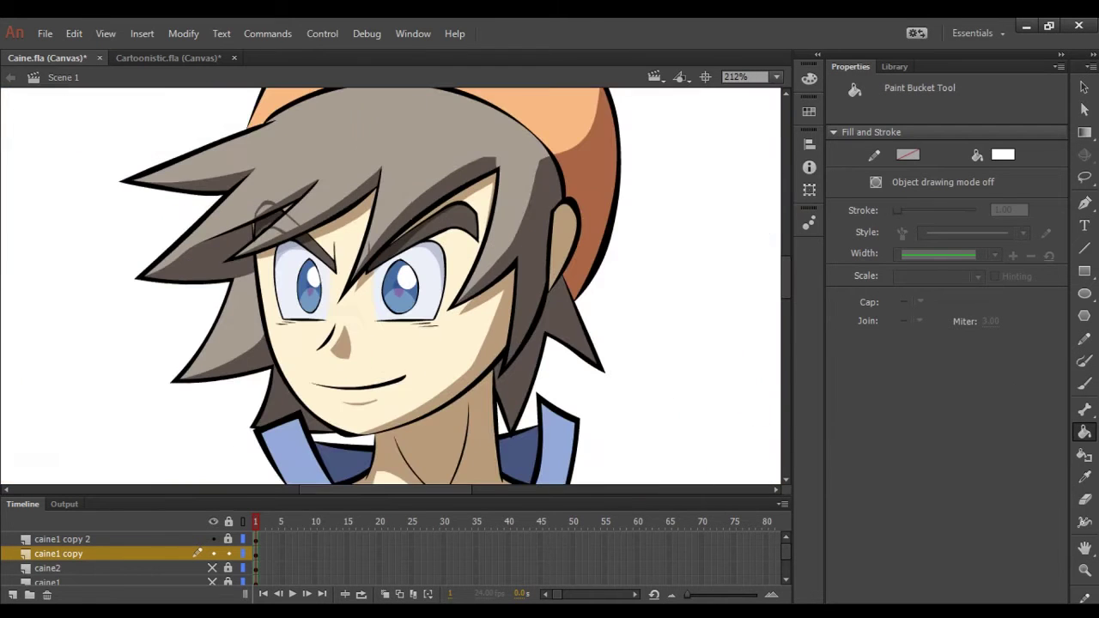
pyautogui.scroll(-2, 391, 288)
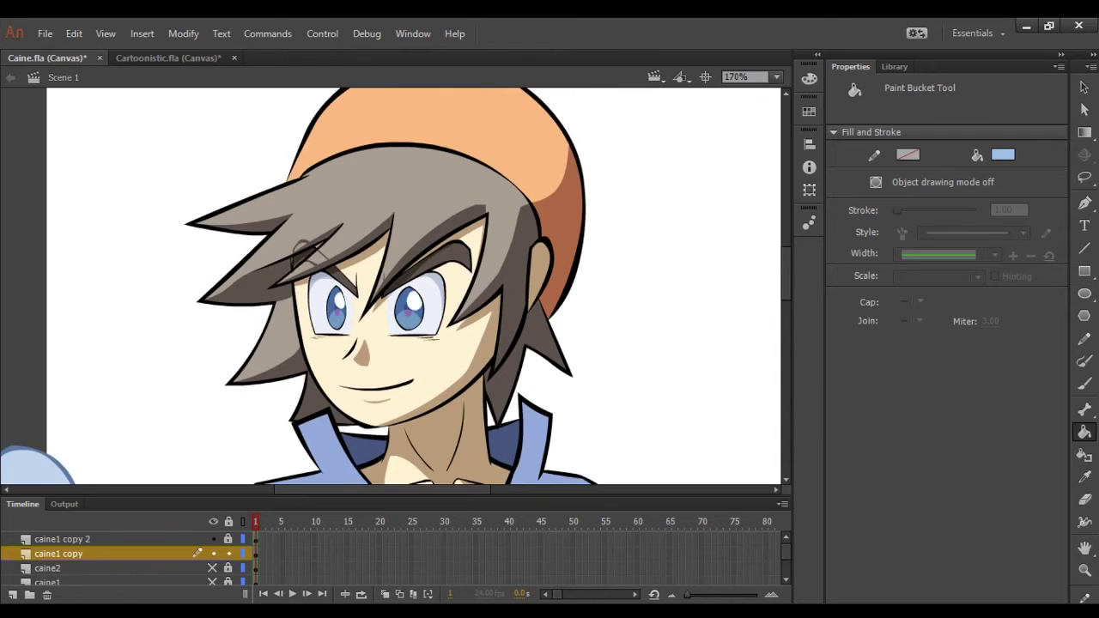
# Step: Brush and fill tan shadows on both arms beneath the shirt sleeves
pyautogui.scroll(-3, 391, 287)
pyautogui.press('b')
pyautogui.scroll(2, 390, 287)
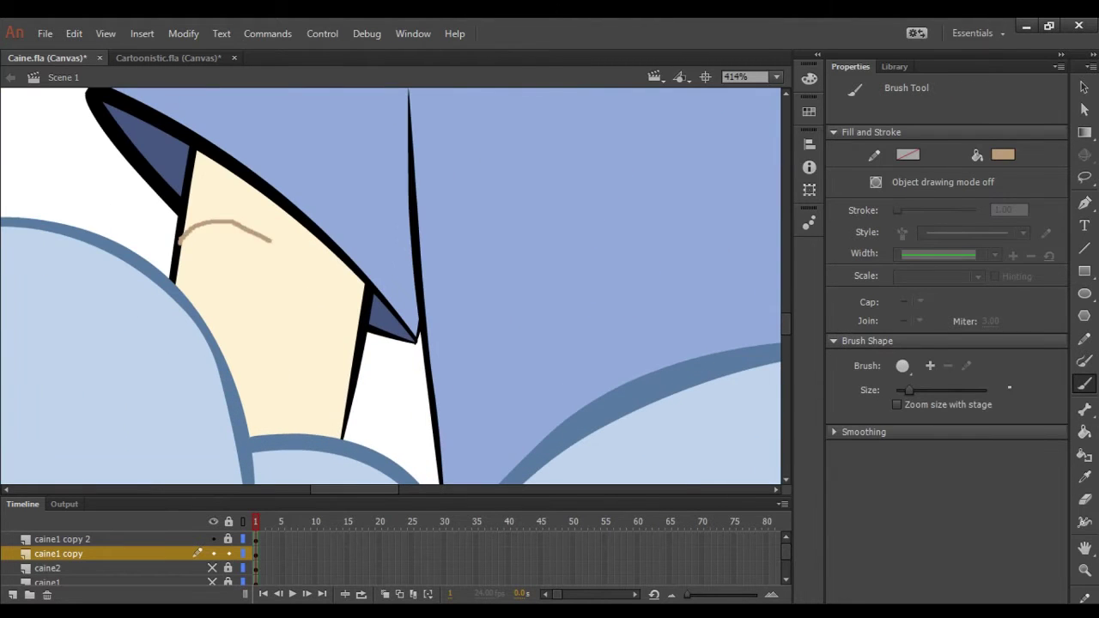
pyautogui.press('k')
pyautogui.click(339, 284)
pyautogui.scroll(-3, 391, 287)
pyautogui.press('b')
pyautogui.scroll(3, 390, 288)
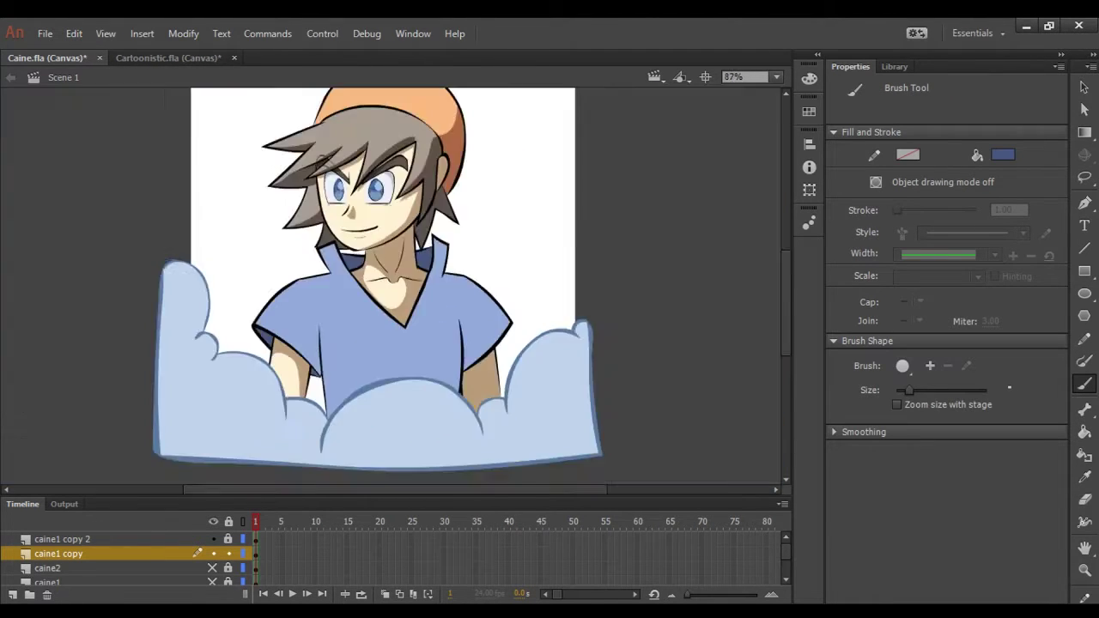
# Step: Brush and fill thin dark blue shadows along the outer edge and base of the collar flap farthest from the ear
pyautogui.moveTo(190, 318); pyautogui.dragTo(274, 311)
pyautogui.hotkey('ctrl', 'z')
pyautogui.press('k')
pyautogui.press('b')
pyautogui.scroll(-3, 390, 288)
pyautogui.scroll(3, 391, 288)
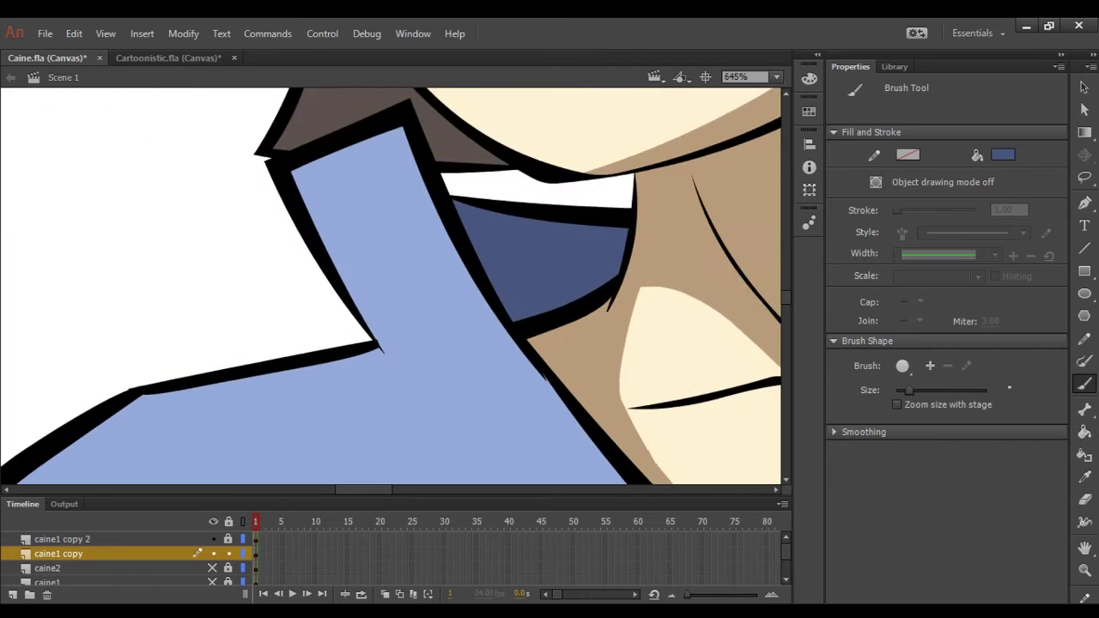
pyautogui.press('k')
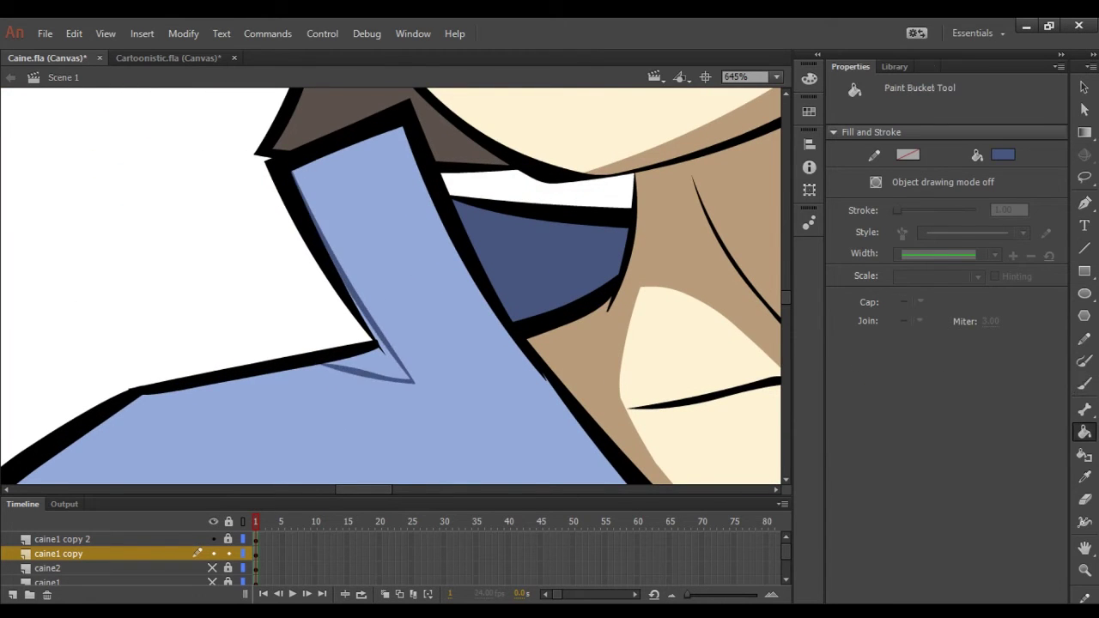
pyautogui.press('b')
# Step: Brush and fill dark blue shadows on the light sleeve's underarm corner and down the adjoining side of the shirt
pyautogui.scroll(-4, 391, 288)
pyautogui.scroll(2, 391, 288)
pyautogui.scroll(-2, 391, 288)
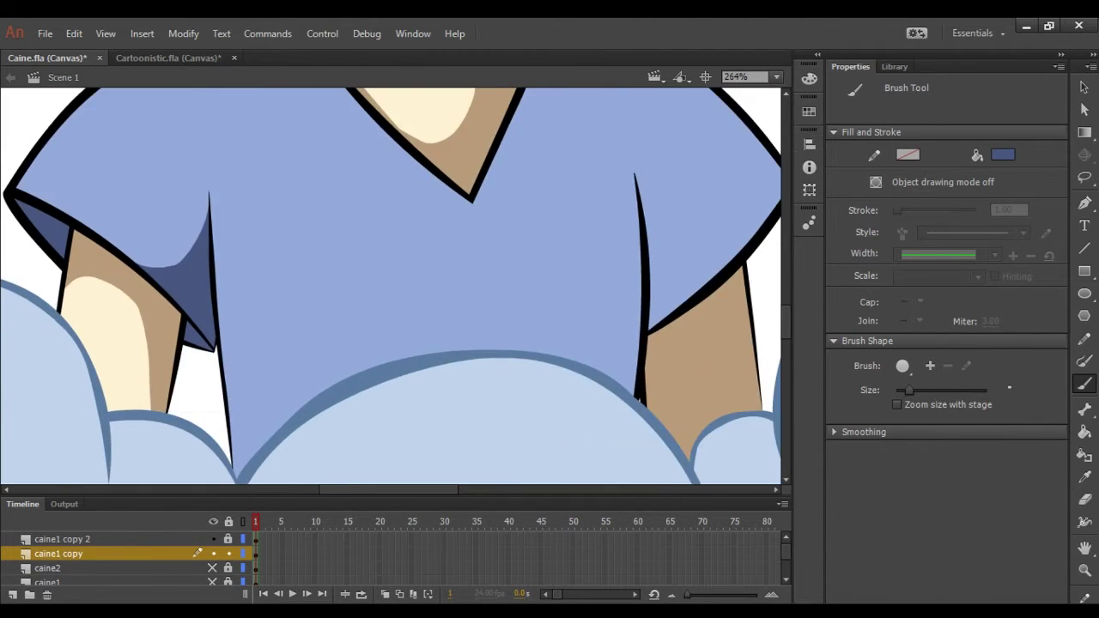
pyautogui.press('k')
pyautogui.press('v')
pyautogui.scroll(-4, 390, 288)
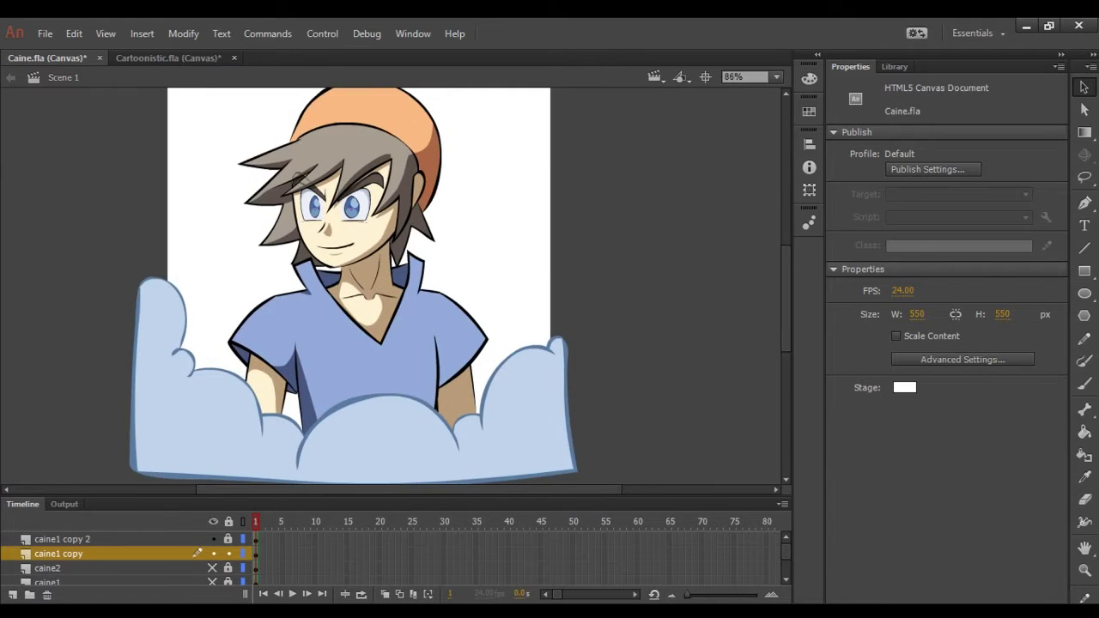
# Step: Brush a curved shadow edge from the neckline down the chest and fill the ear-side half of the shirt dark blue
pyautogui.press('b')
pyautogui.scroll(3, 386, 397)
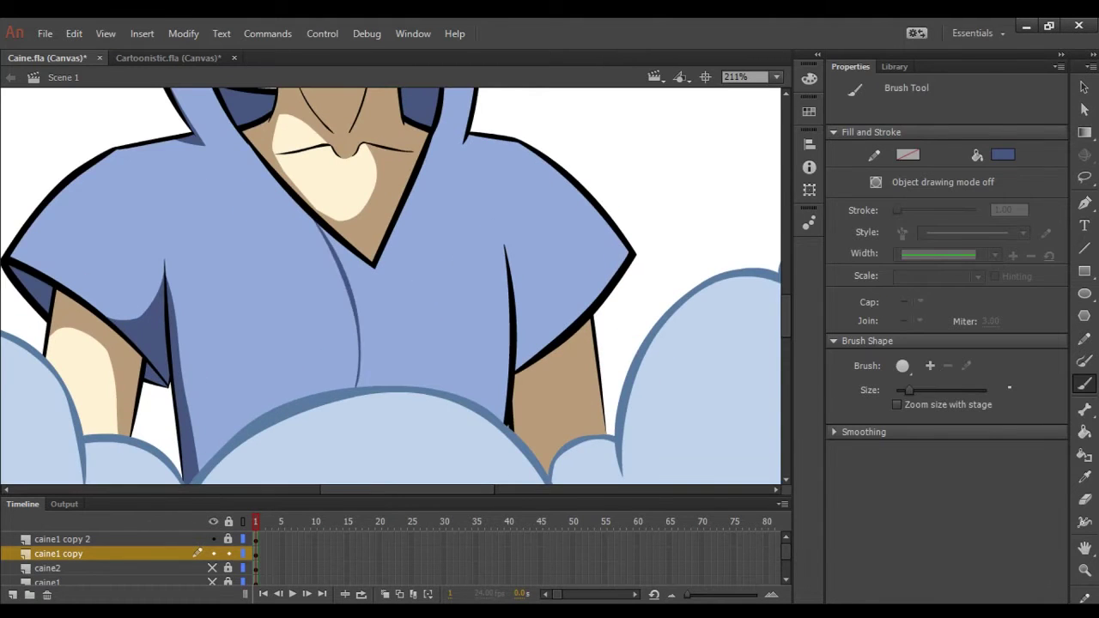
pyautogui.scroll(-3, 390, 287)
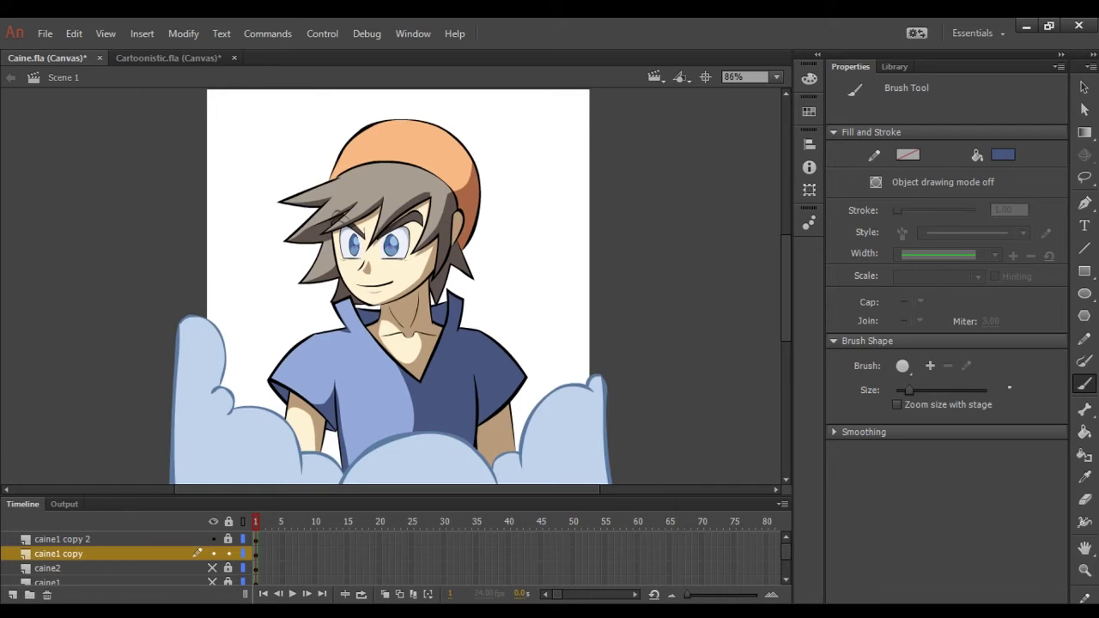
pyautogui.press('k')
pyautogui.press('b')
# Step: Fill the inside of the collar and the sleeve openings with a darker navy blue
pyautogui.scroll(4, 421, 423)
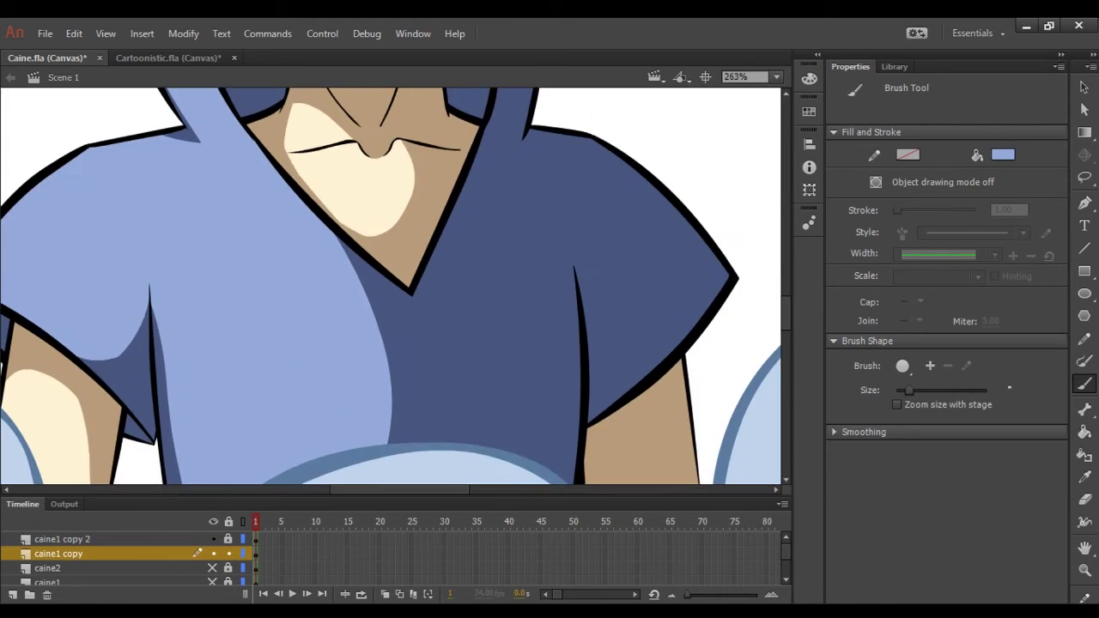
pyautogui.scroll(-4, 421, 423)
pyautogui.press('k')
pyautogui.press('v')
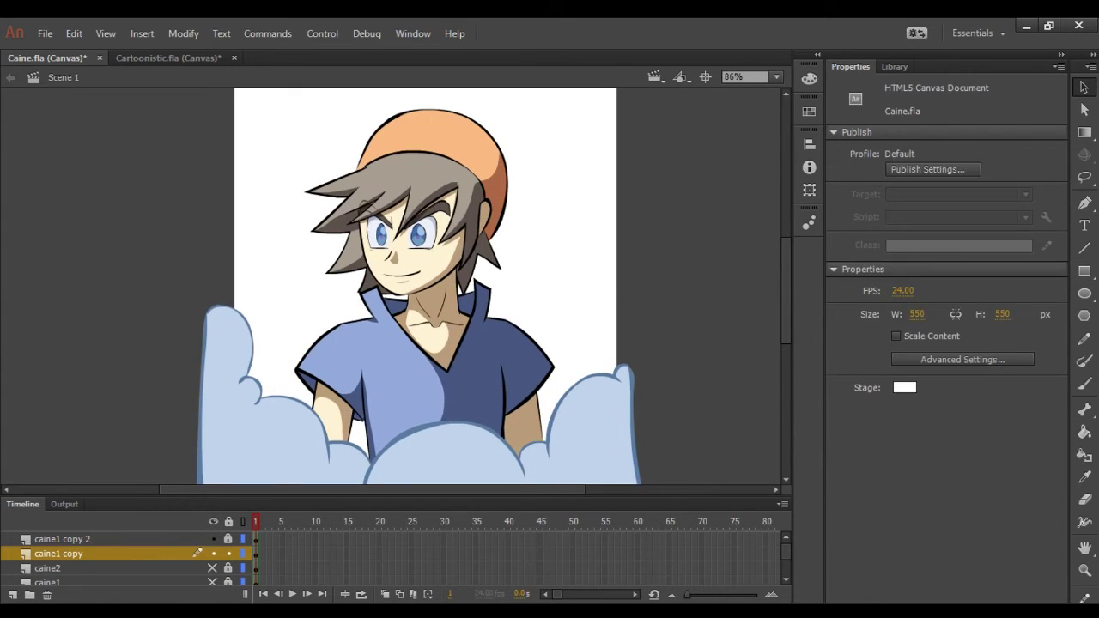
pyautogui.press('b')
pyautogui.press('k')
pyautogui.scroll(2, 427, 390)
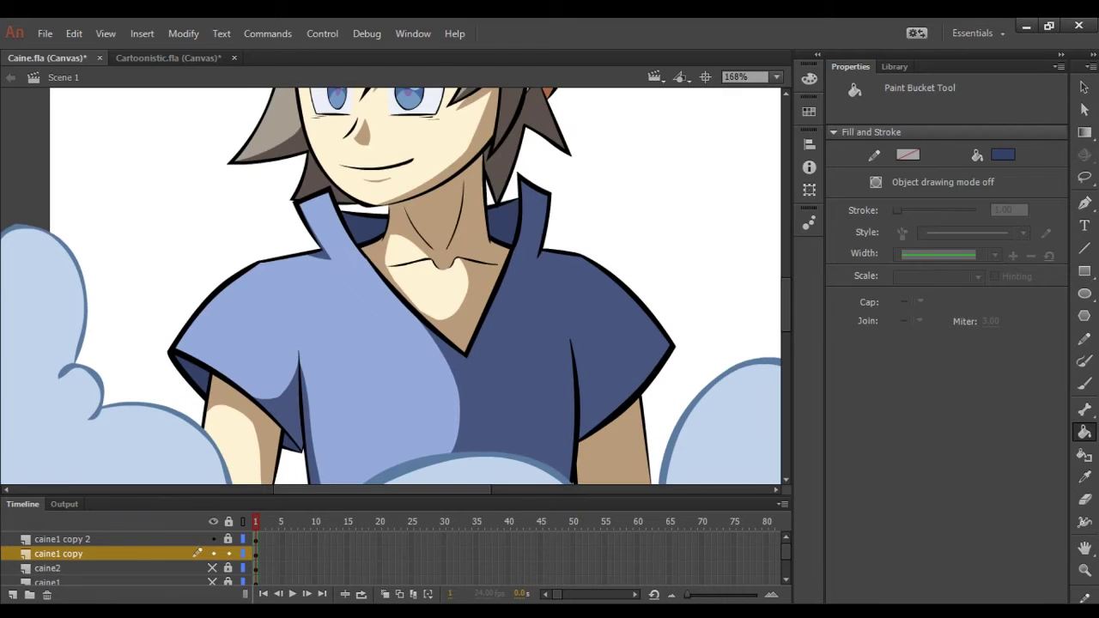
pyautogui.scroll(-2, 491, 415)
pyautogui.press('b')
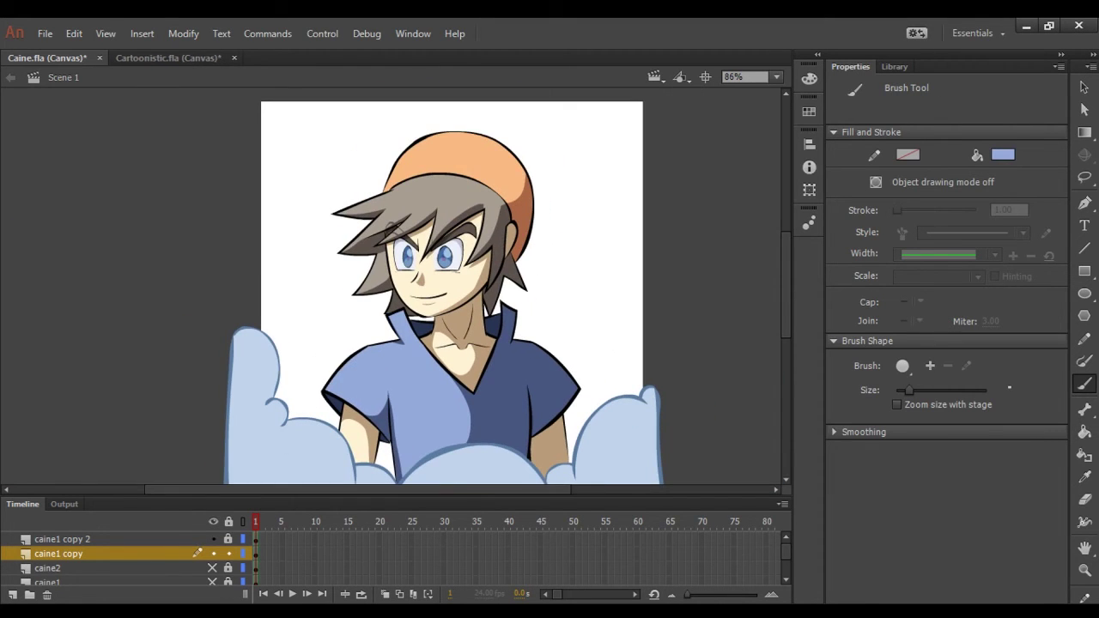
# Step: Brush and fill a tapered dark blue fold shadow above the underarm crease on the light side of the shirt, and save the file
pyautogui.press('y')
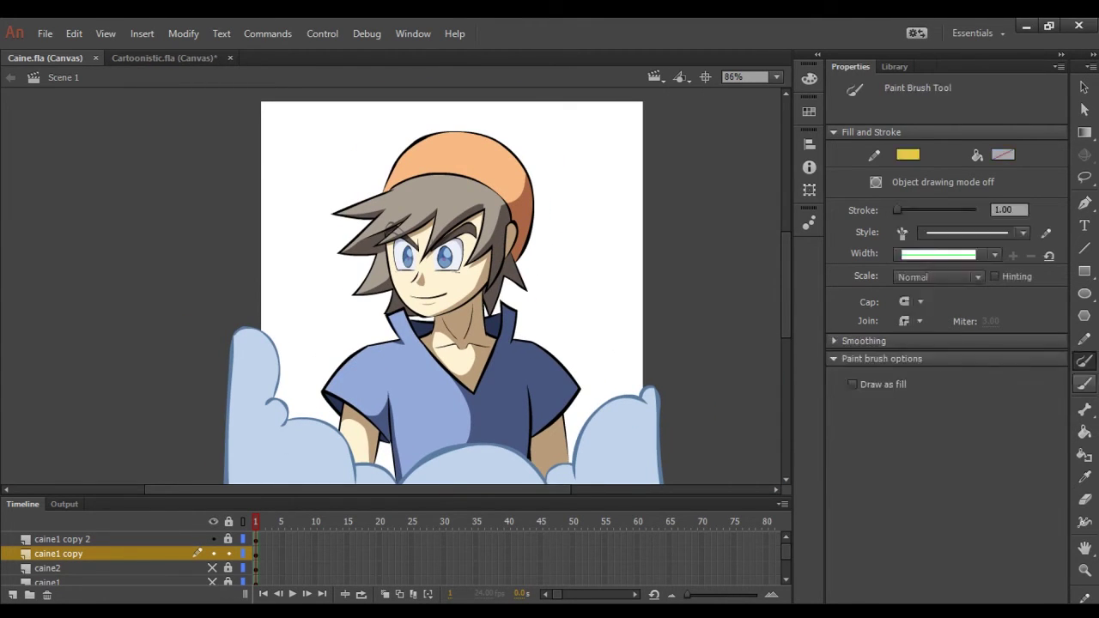
pyautogui.press('b')
pyautogui.scroll(3, 451, 382)
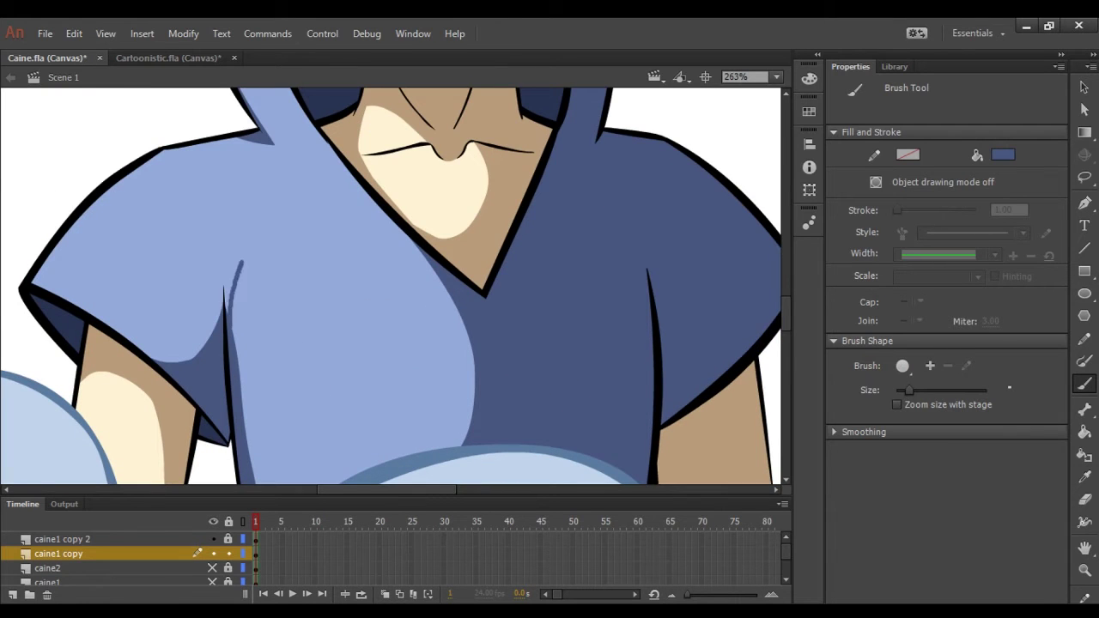
pyautogui.press('y')
pyautogui.scroll(-2, 391, 286)
pyautogui.scroll(3, 390, 286)
pyautogui.press('b')
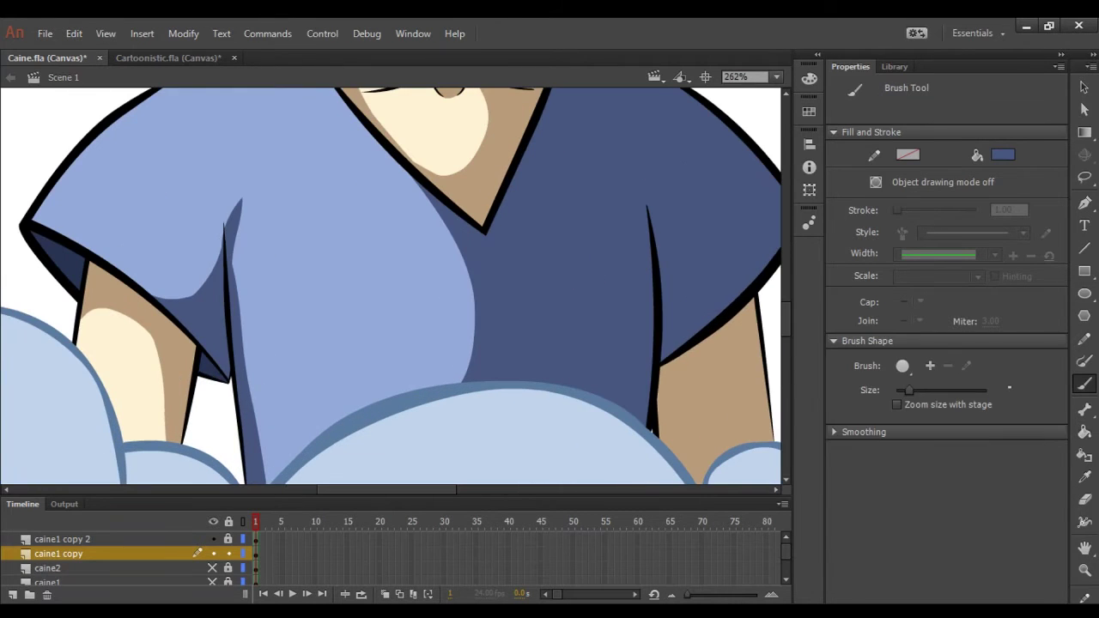
pyautogui.press('k')
pyautogui.scroll(-3, 354, 433)
pyautogui.press('b')
pyautogui.press('k')
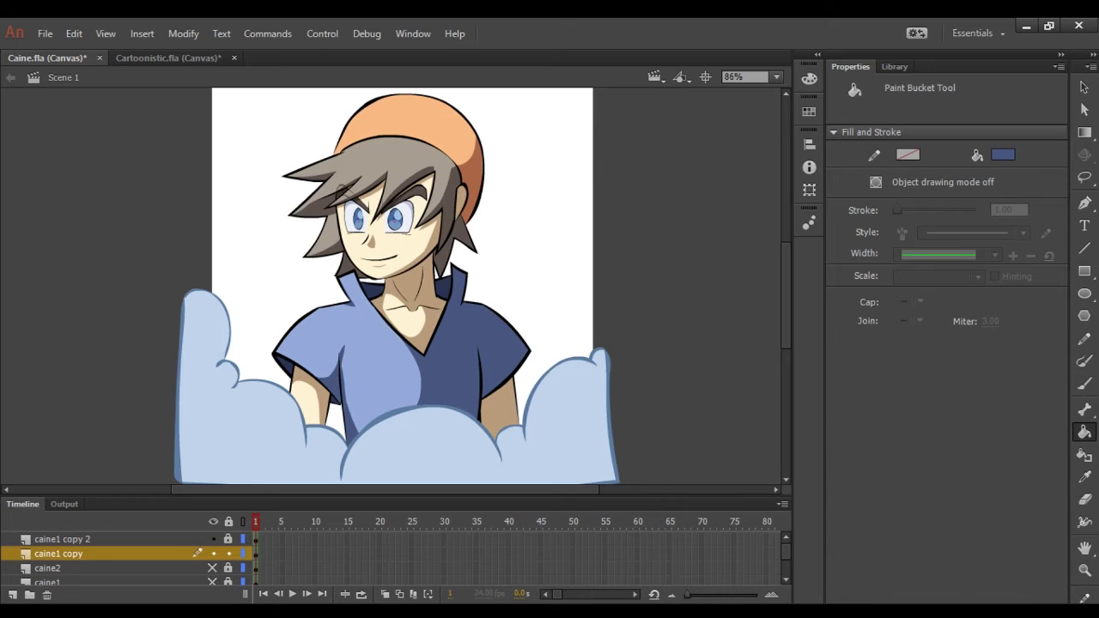
pyautogui.press('b')
pyautogui.hotkey('ctrl', 's')
# Step: Brush a pale peach highlight along the upper front edge of the orange cap
pyautogui.scroll(3, 360, 155)
pyautogui.scroll(-1, 360, 258)
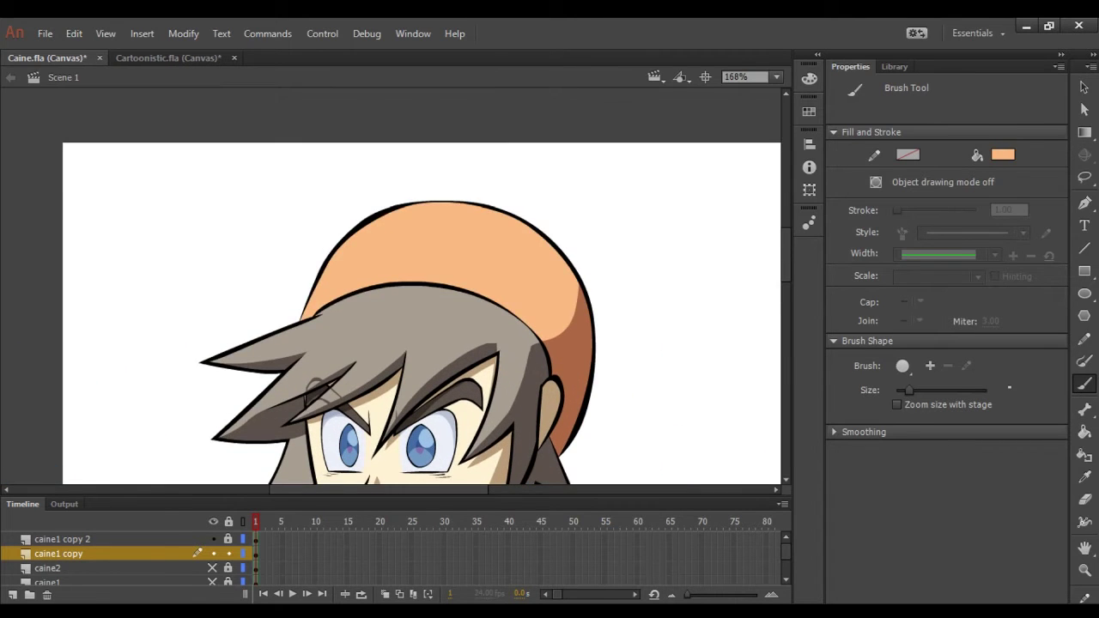
pyautogui.scroll(2, 451, 213)
pyautogui.hotkey('ctrl', 'z')
pyautogui.scroll(1, 301, 305)
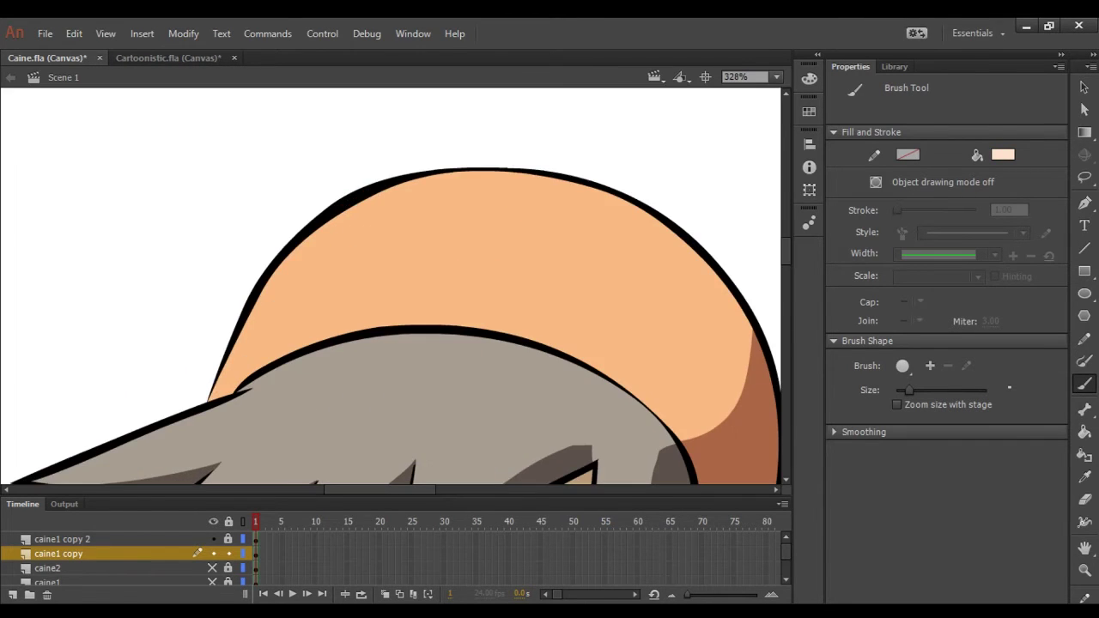
pyautogui.hotkey('ctrl', 'z')
pyautogui.scroll(-3, 391, 286)
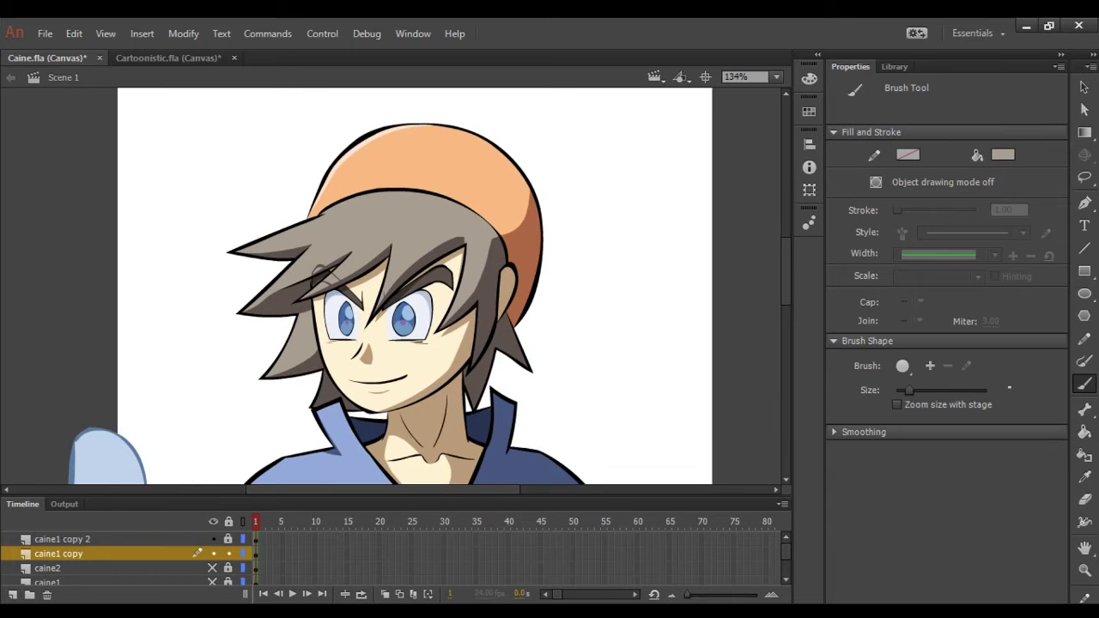
# Step: Brush pale gray highlights along the upper edges of the two front hair spikes, and save the file
pyautogui.scroll(6, 260, 269)
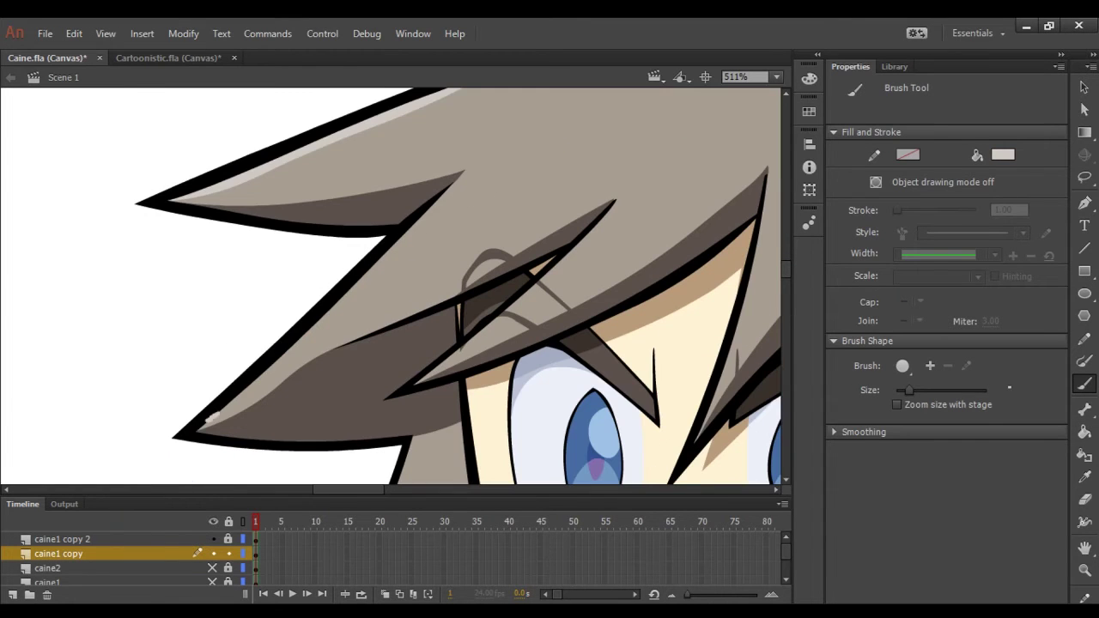
pyautogui.hotkey('ctrl', 's')
pyautogui.scroll(-3, 390, 286)
pyautogui.scroll(1, 391, 285)
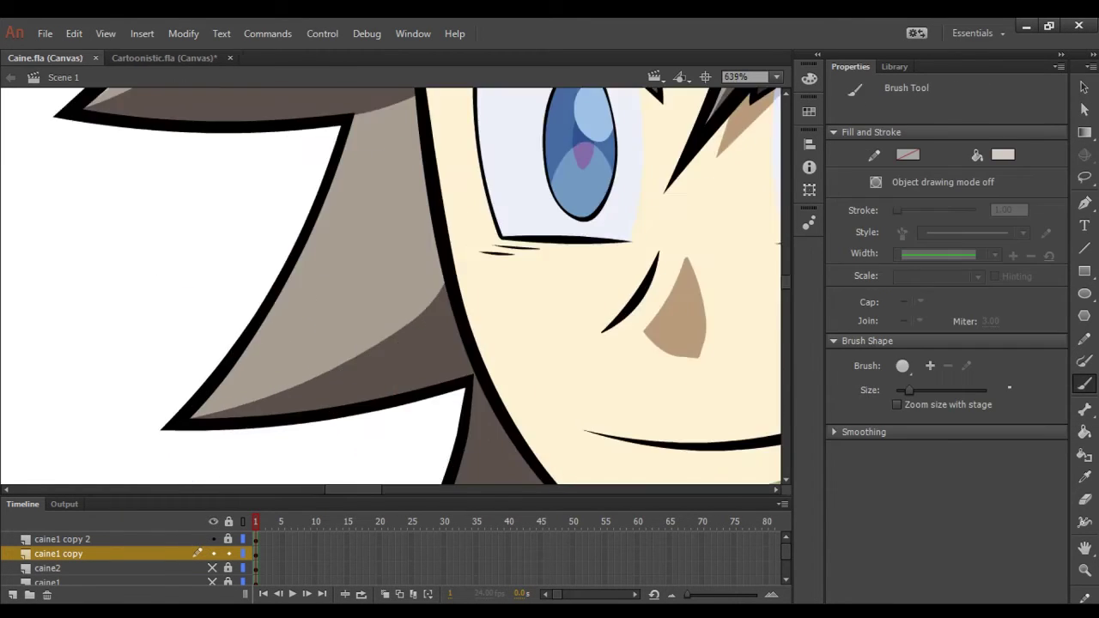
# Step: Brush and fill a pale gray highlight along the outer edge of the hair spike beside the cheek, and save the file
pyautogui.press('k')
pyautogui.click(311, 259)
pyautogui.scroll(4, 311, 260)
pyautogui.press('b')
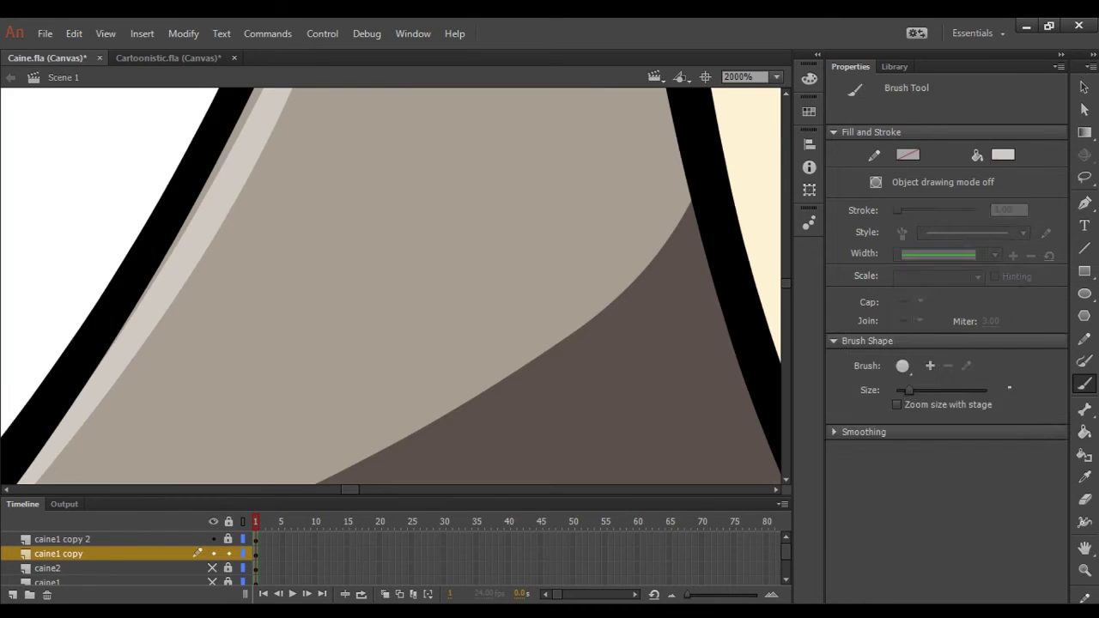
pyautogui.press('k')
pyautogui.scroll(-3, 311, 259)
pyautogui.hotkey('ctrl', 's')
pyautogui.press('b')
# Step: Brush and fill a pale gray highlight along the edge of the bang over the far eyebrow, and save the file
pyautogui.scroll(-5, 311, 259)
pyautogui.scroll(6, 311, 259)
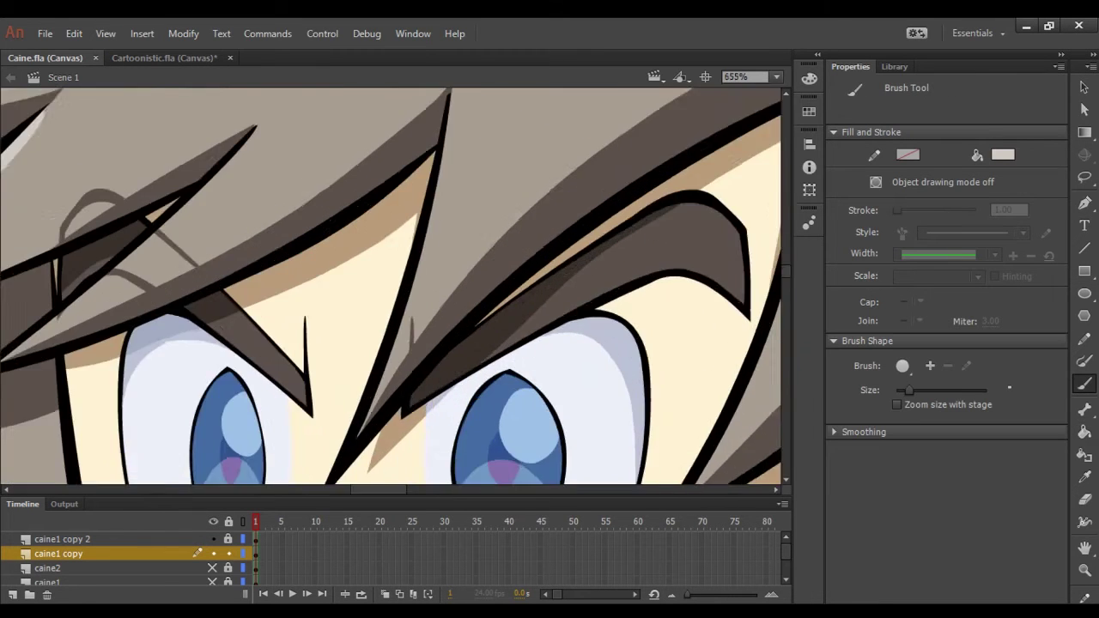
pyautogui.moveTo(245, 335); pyautogui.dragTo(429, 137)
pyautogui.press('k')
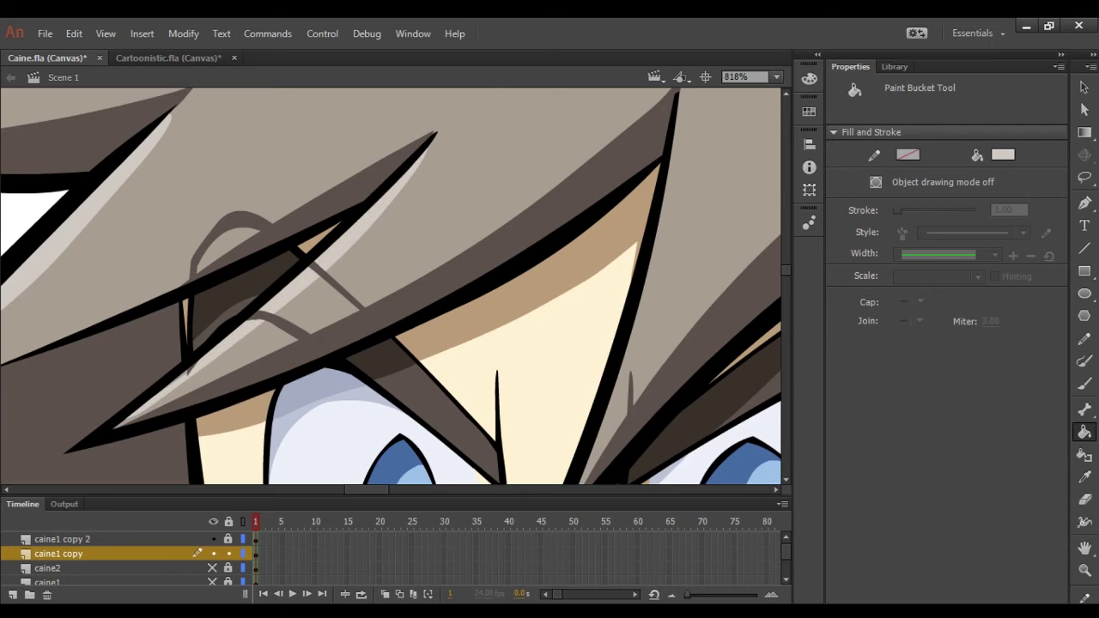
pyautogui.press('b')
pyautogui.scroll(-5, 340, 258)
pyautogui.hotkey('ctrl', 's')
# Step: Brush pale gray highlights along the edges of the bang between the eyes and the bang nearest the ear
pyautogui.scroll(4, 340, 258)
pyautogui.press('k')
pyautogui.scroll(-2, 302, 274)
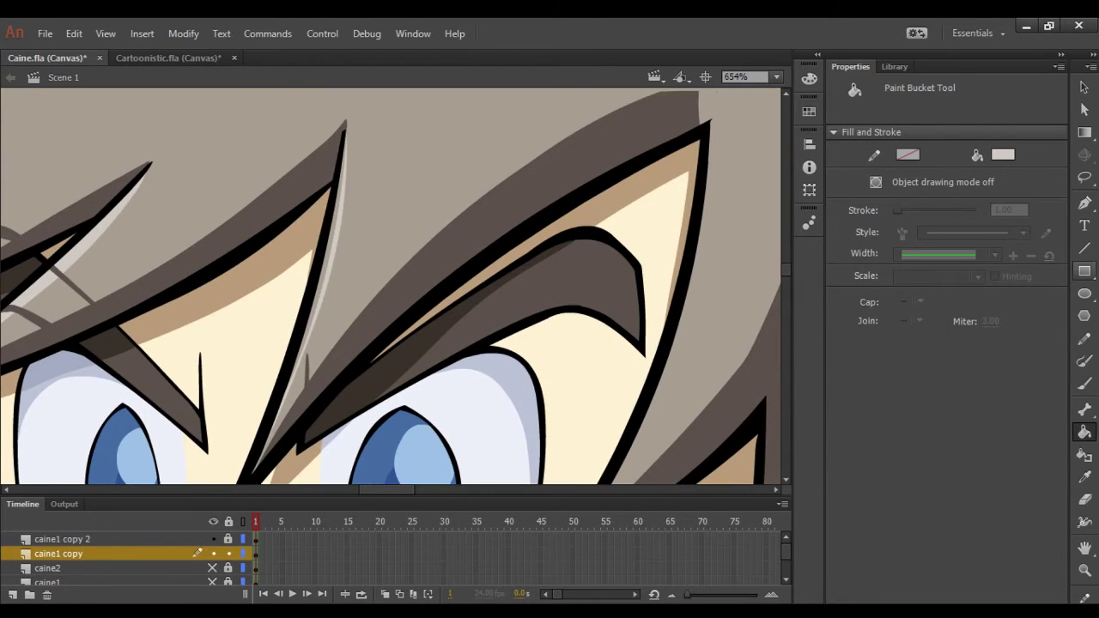
pyautogui.press('b')
pyautogui.scroll(4, 302, 275)
pyautogui.press('k')
pyautogui.scroll(-5, 302, 274)
pyautogui.press('b')
pyautogui.scroll(4, 303, 274)
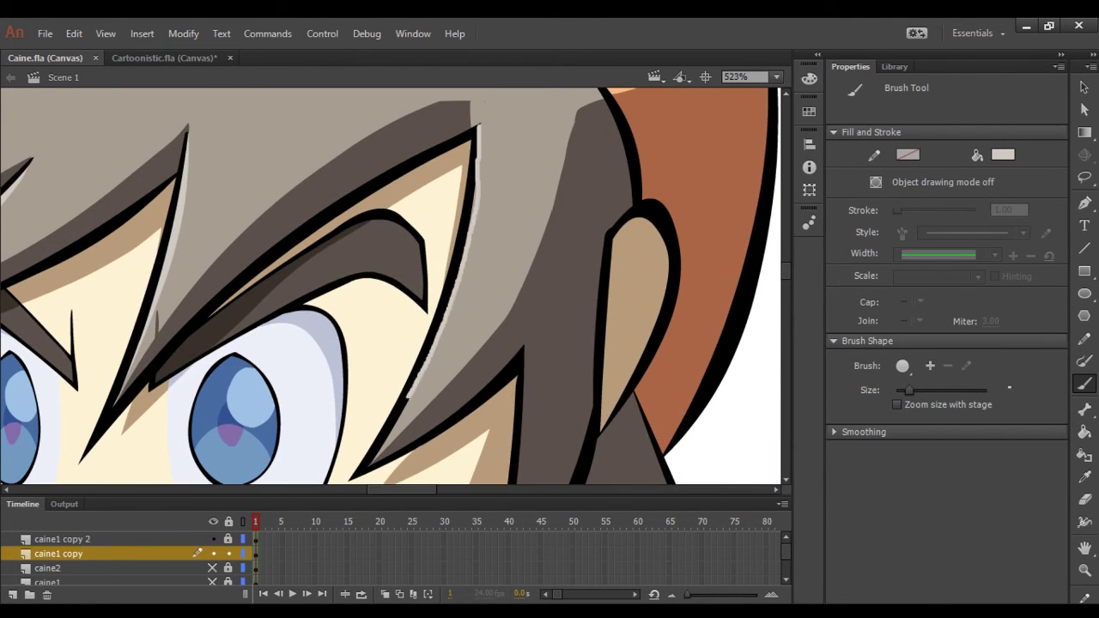
# Step: Brush and fill a highlight in the base hair gray along the outer edge of the shaded hair spike behind the collar
pyautogui.press('i')
pyautogui.scroll(-4, 390, 283)
pyautogui.press('b')
pyautogui.scroll(5, 389, 283)
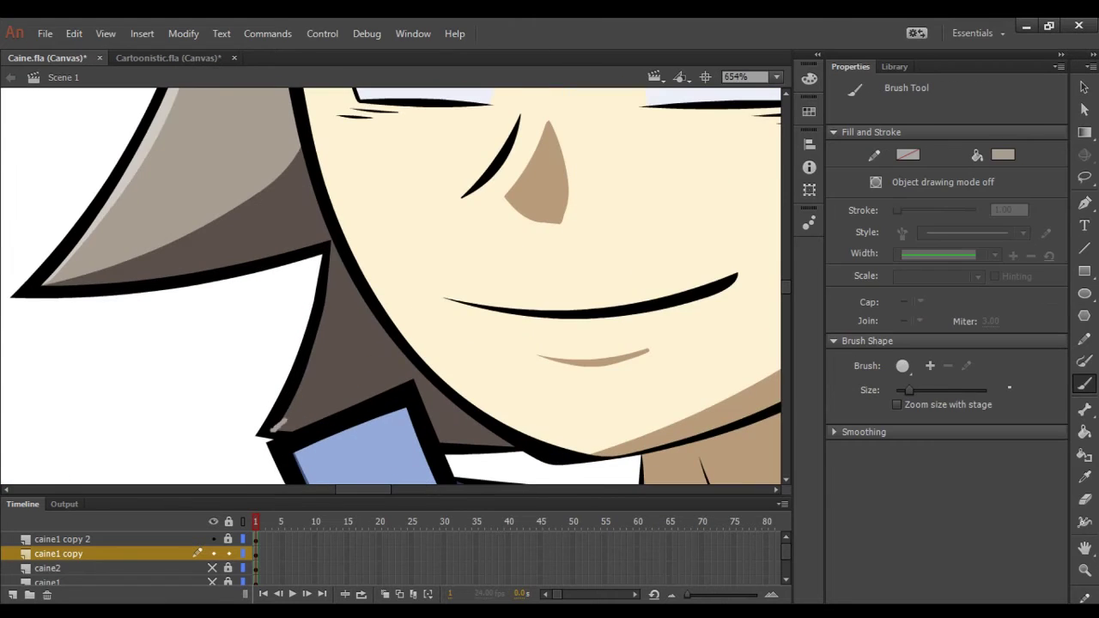
pyautogui.press('k')
# Step: Brush and fill a pale blue highlight along the upper edge of the shirt's lit shoulder
pyautogui.press('i')
pyautogui.scroll(-5, 339, 403)
pyautogui.click(309, 470)
pyautogui.press('b')
pyautogui.scroll(4, 309, 470)
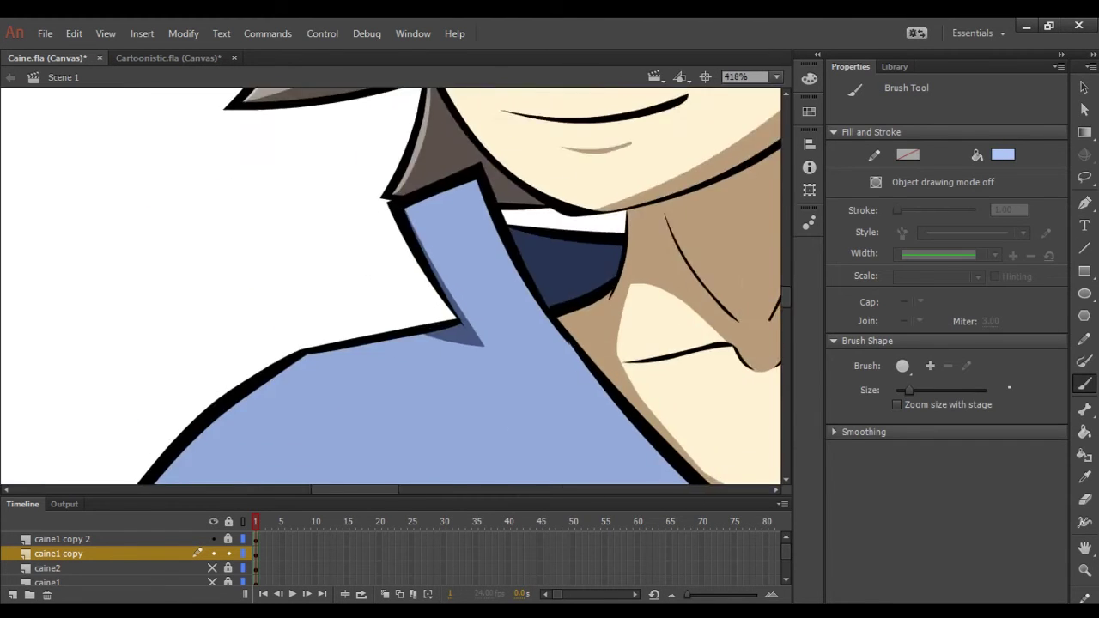
pyautogui.scroll(1, 120, 464)
pyautogui.scroll(-1, 390, 286)
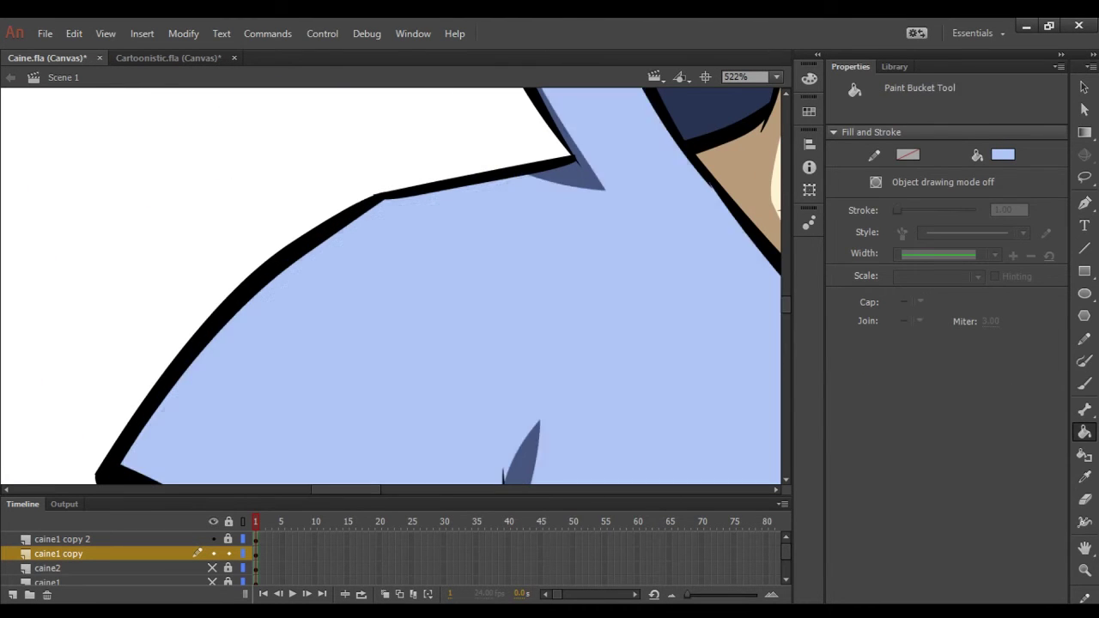
pyautogui.scroll(2, 390, 285)
pyautogui.scroll(-2, 390, 286)
pyautogui.press('k')
# Step: Brush and fill a pale blue highlight along the top edge of the lit collar flap
pyautogui.scroll(-3, 390, 286)
pyautogui.press('b')
pyautogui.scroll(3, 390, 286)
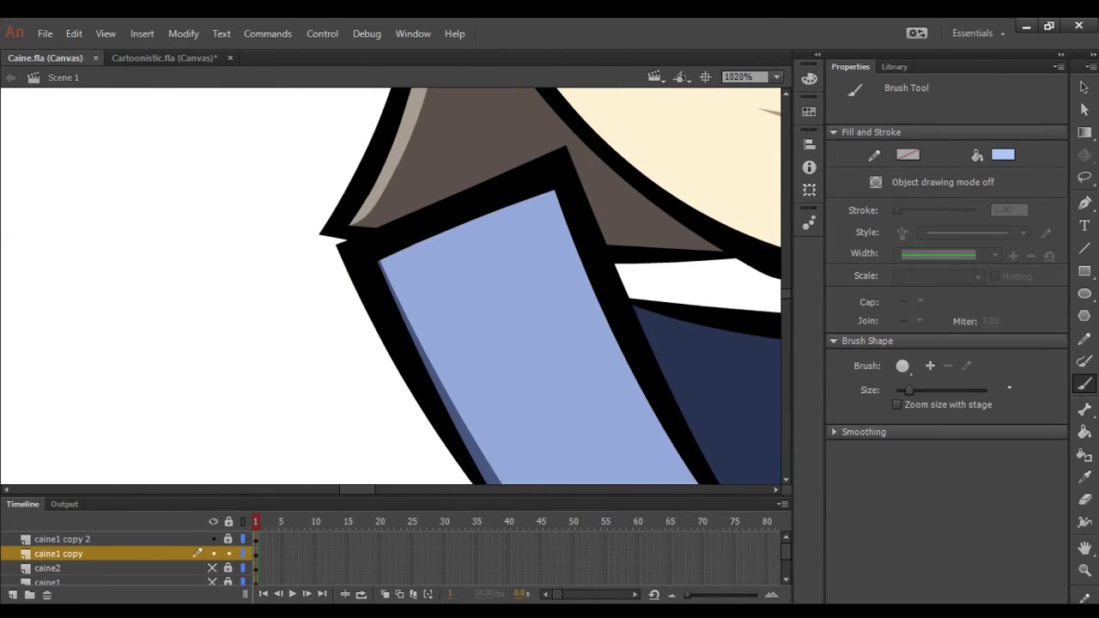
pyautogui.press('k')
pyautogui.scroll(-4, 390, 286)
pyautogui.press('b')
pyautogui.scroll(1, 390, 286)
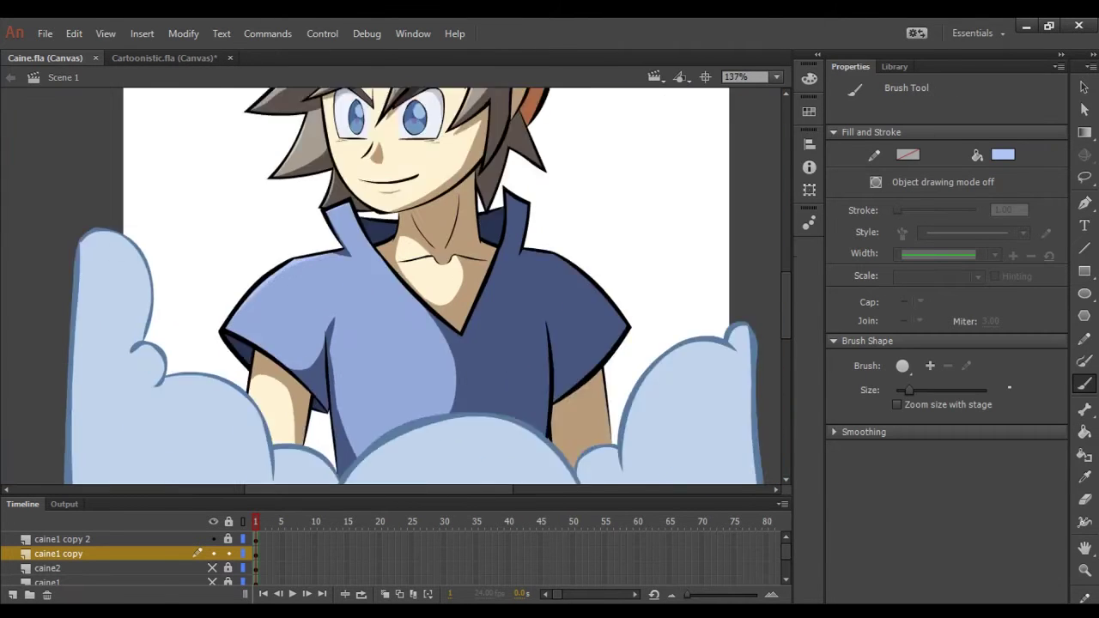
# Step: Brush a white highlight beside the nose line and save the file
pyautogui.scroll(-1, 390, 285)
pyautogui.scroll(3, 390, 286)
pyautogui.scroll(2, 389, 286)
pyautogui.moveTo(434, 282); pyautogui.dragTo(424, 310)
pyautogui.hotkey('ctrl', 's')
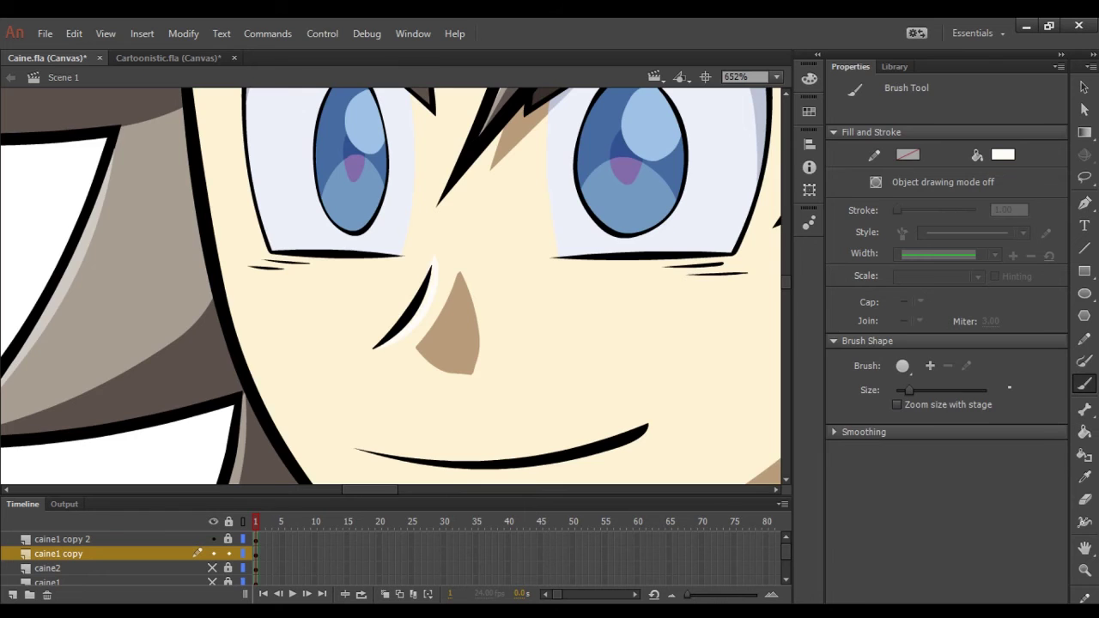
# Step: Brush a white highlight along the inside of the face outline on the cheek farthest from the ear
pyautogui.scroll(-2, 390, 286)
pyautogui.scroll(2, 390, 286)
pyautogui.scroll(-4, 390, 286)
pyautogui.press('v')
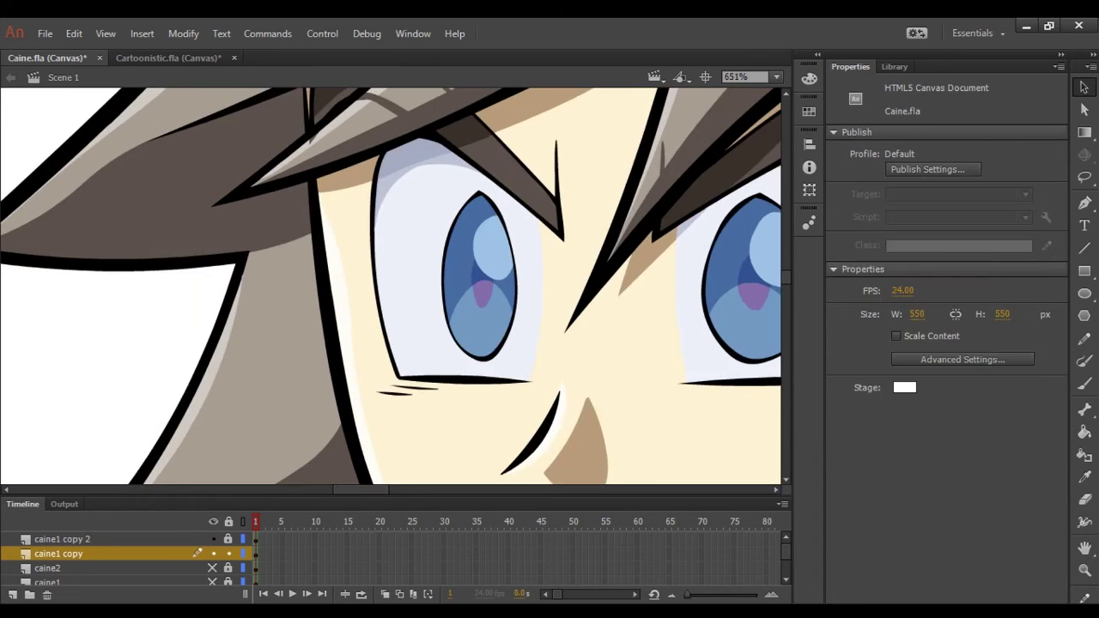
pyautogui.scroll(2, 389, 285)
pyautogui.scroll(-6, 389, 286)
pyautogui.press('b')
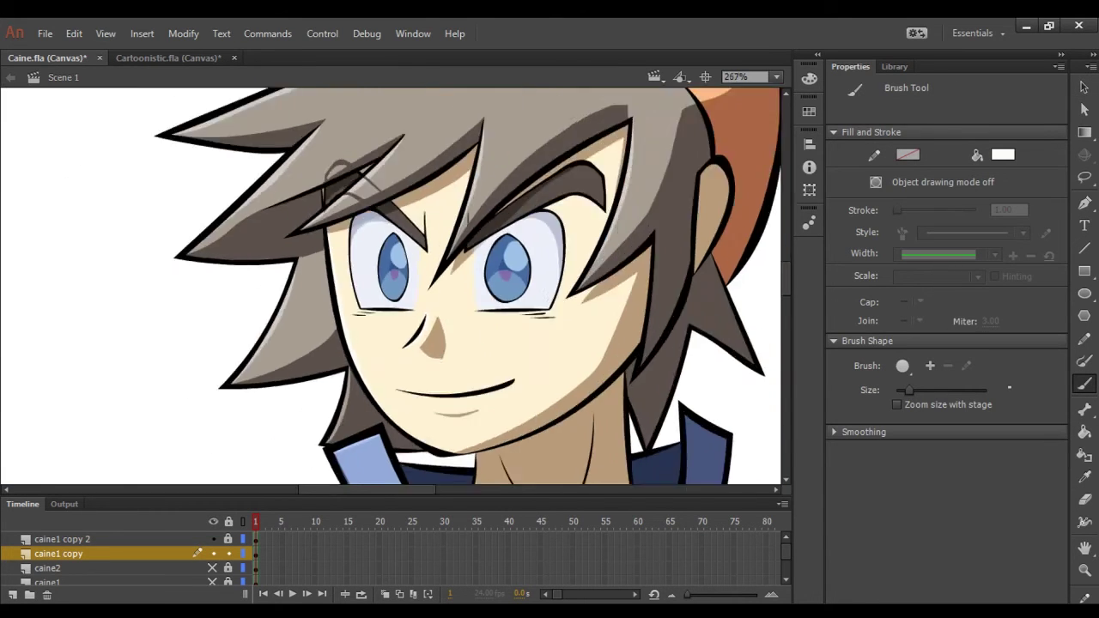
# Step: Brush white highlights along the collarbone lines on the character's chest and save the file
pyautogui.scroll(8, 436, 268)
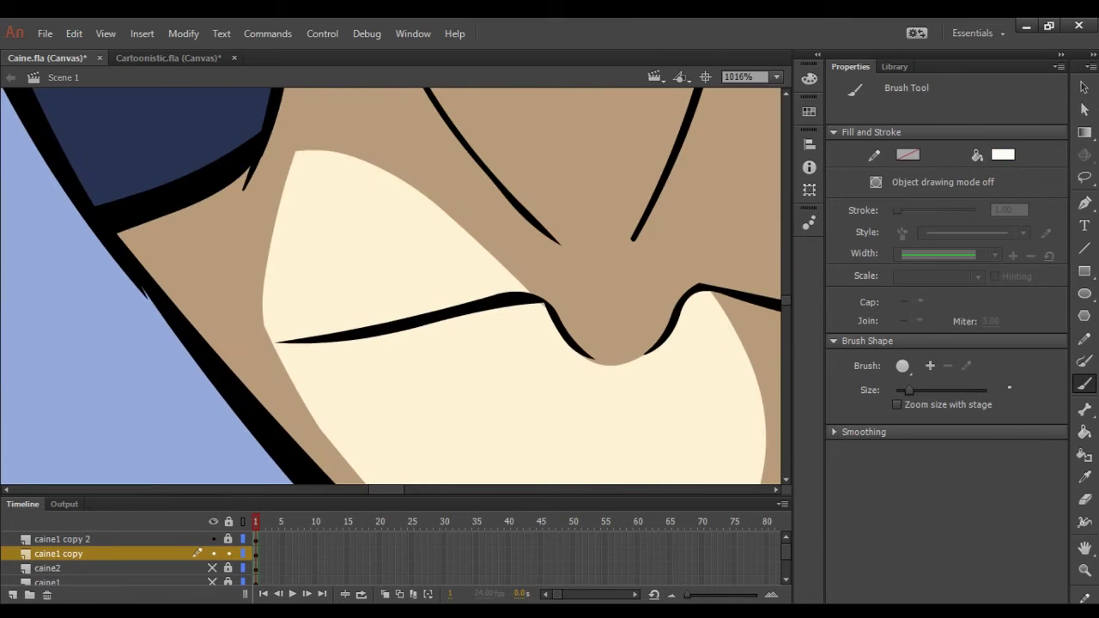
pyautogui.scroll(-4, 390, 285)
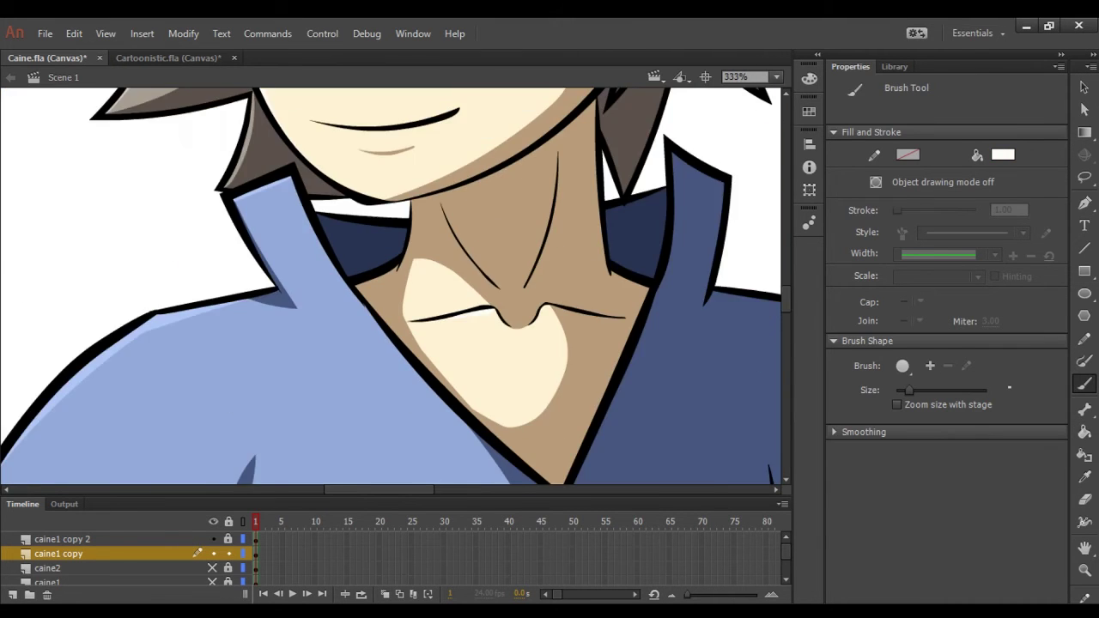
pyautogui.scroll(3, 390, 286)
pyautogui.scroll(-6, 390, 286)
pyautogui.scroll(4, 390, 386)
pyautogui.press('k')
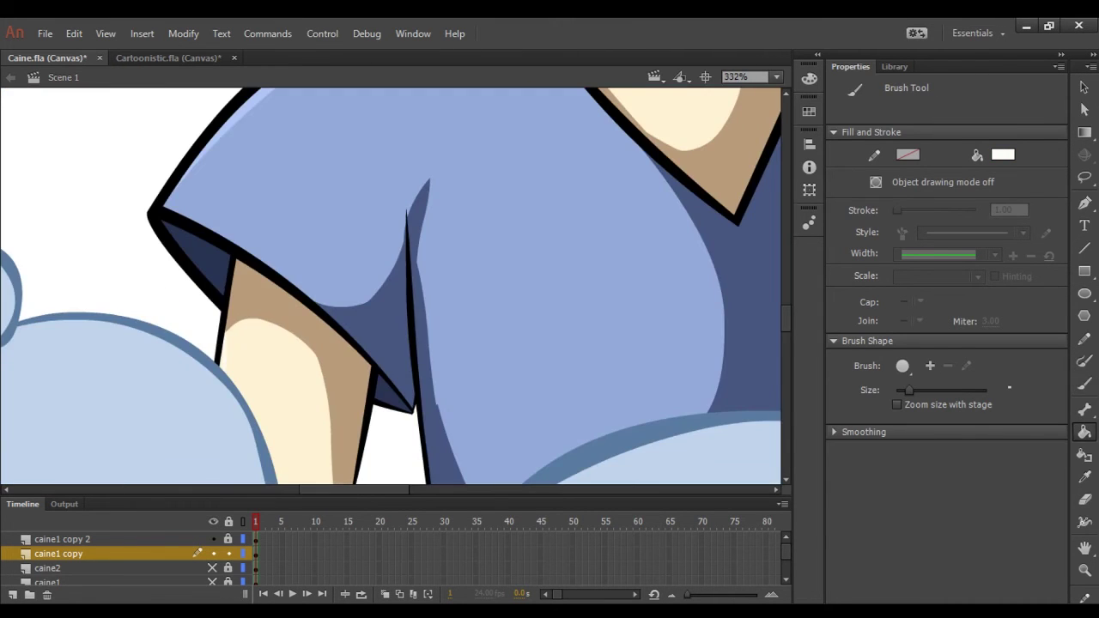
pyautogui.scroll(-5, 390, 286)
pyautogui.hotkey('ctrl', 's')
# Step: Replace the fill of the shirt's lit area with a light-to-dark blue gradient and save the file
pyautogui.scroll(1, 390, 286)
pyautogui.press('v')
pyautogui.click(326, 369)
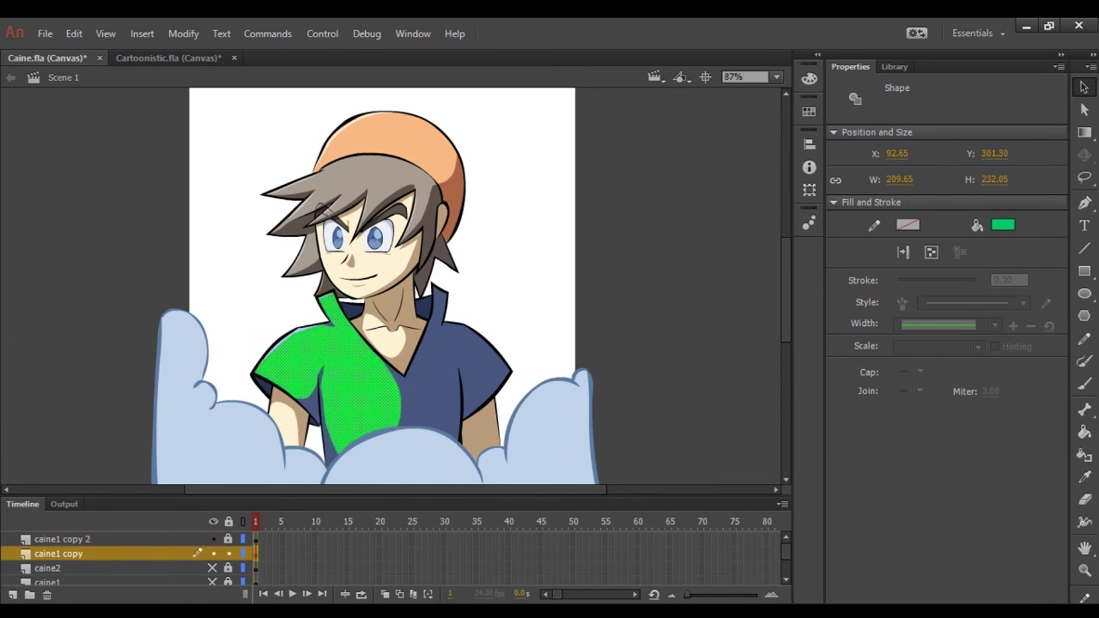
pyautogui.hotkey('ctrl', 'z')
pyautogui.hotkey('ctrl', 'z')
pyautogui.hotkey('ctrl', 'z')
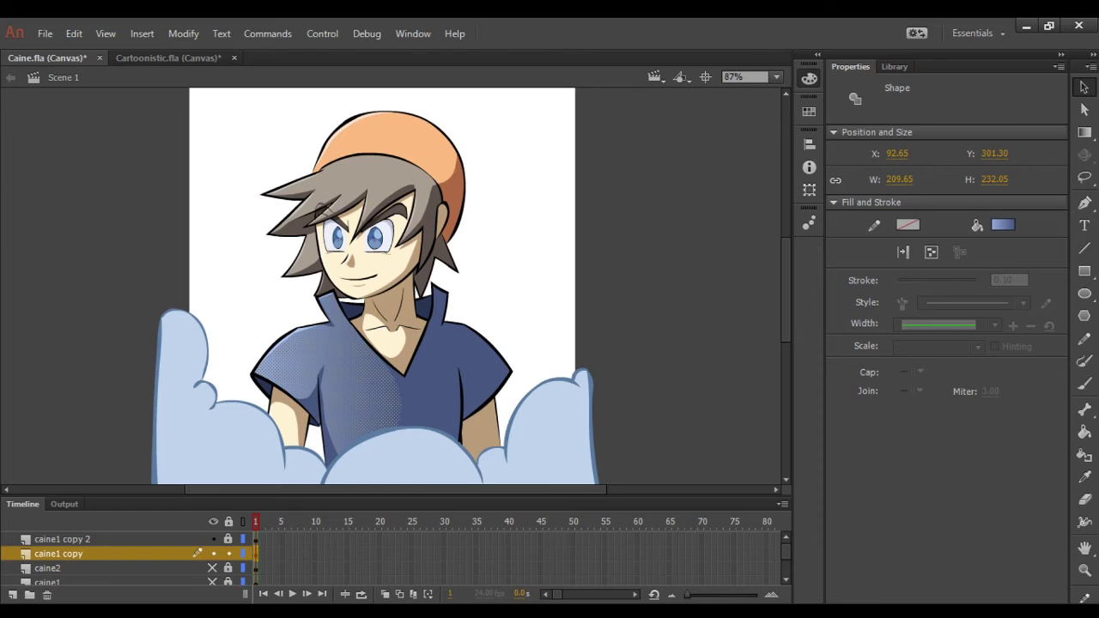
pyautogui.hotkey('ctrl', 's')
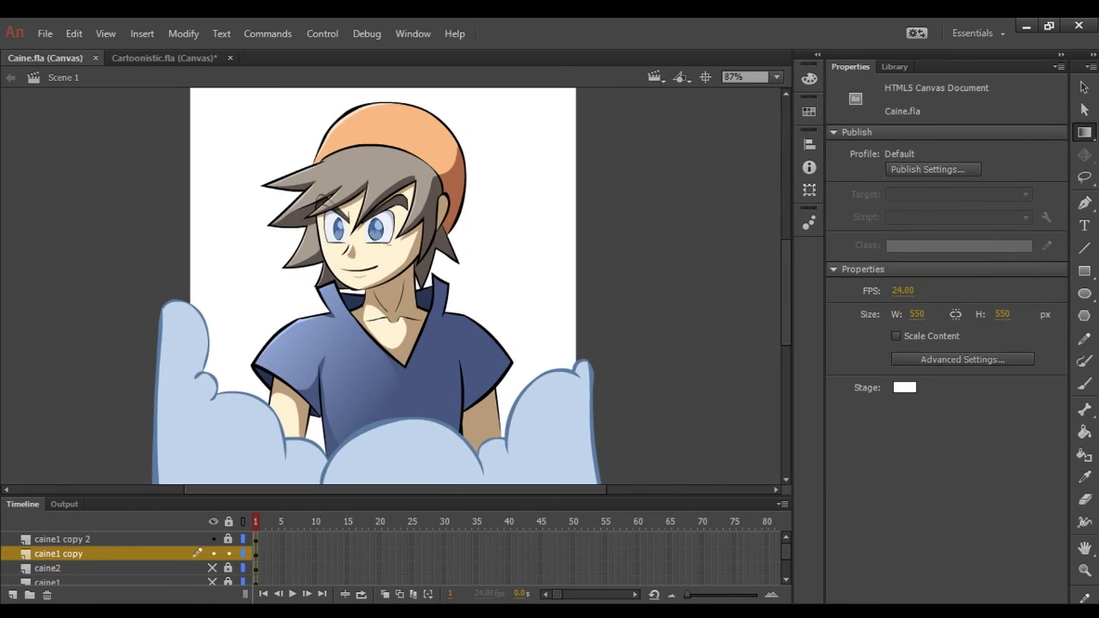
# Step: Replace the flat fills on the lit areas of the cap and hair with light-to-dark gradients in their own colors
pyautogui.click(390, 138)
pyautogui.scroll(3, 390, 137)
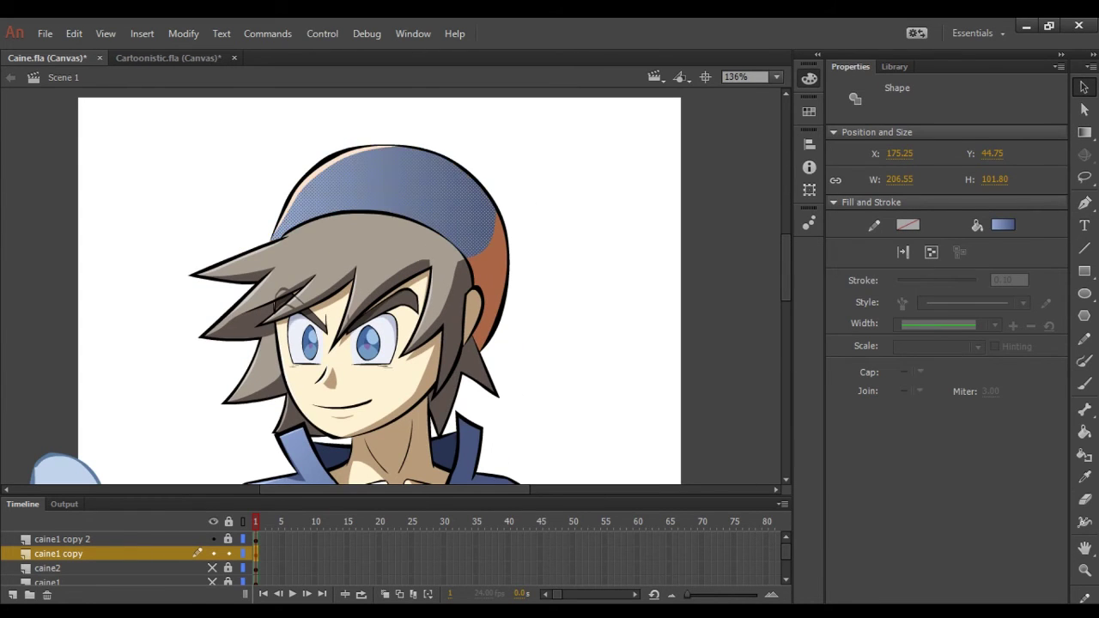
pyautogui.press('f')
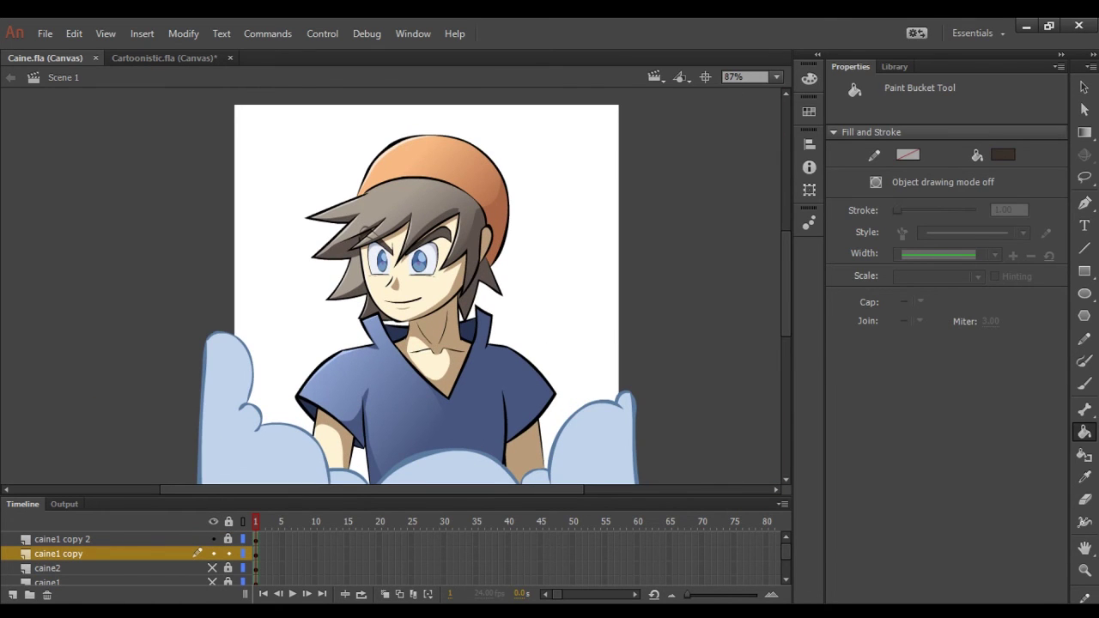
# Step: Put a movie clip copy of the character on the caine1 copy 3 layer, with a white Glow filter and a black Drop Shadow
pyautogui.click(255, 554)
pyautogui.press('v')
pyautogui.press('Escape')
pyautogui.click(228, 553)
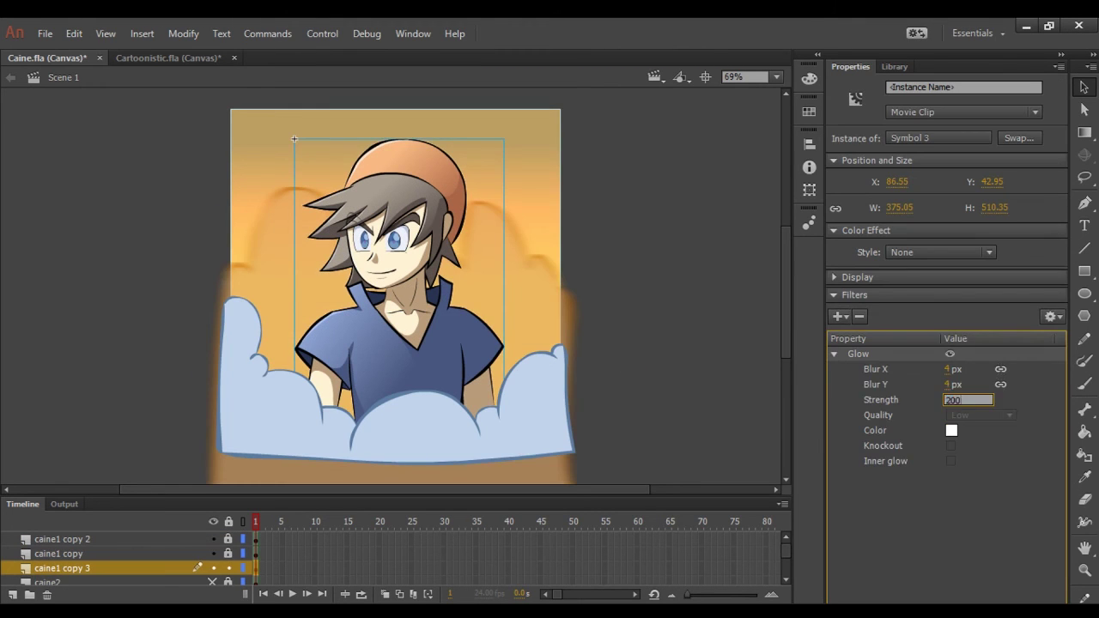
pyautogui.scroll(2, 396, 292)
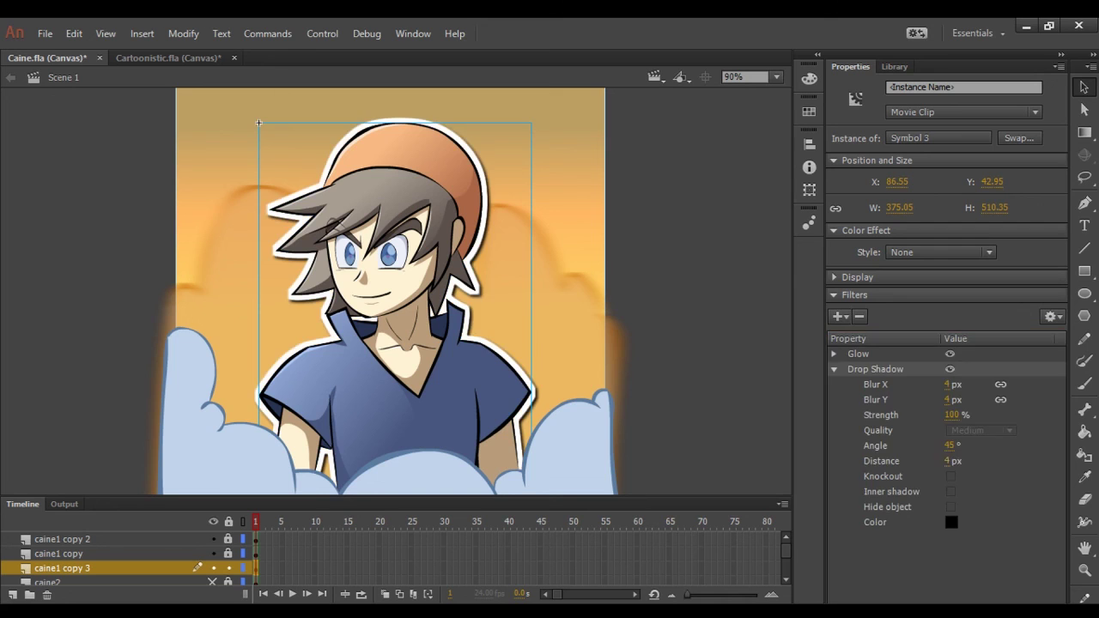